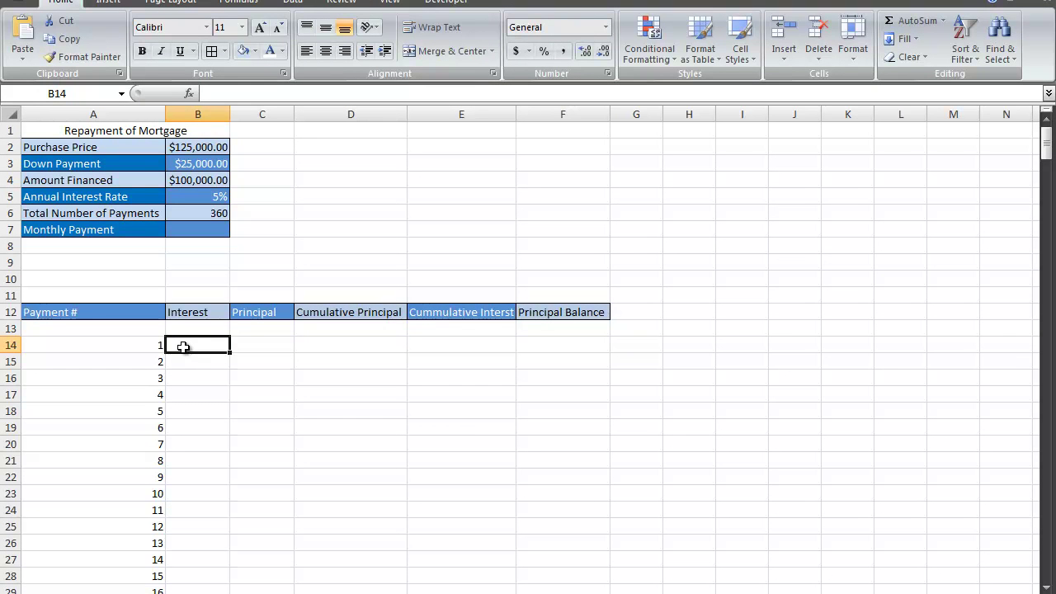
Review the purchase price, down payment, amount financed and rate, then go to B7
click(193, 151)
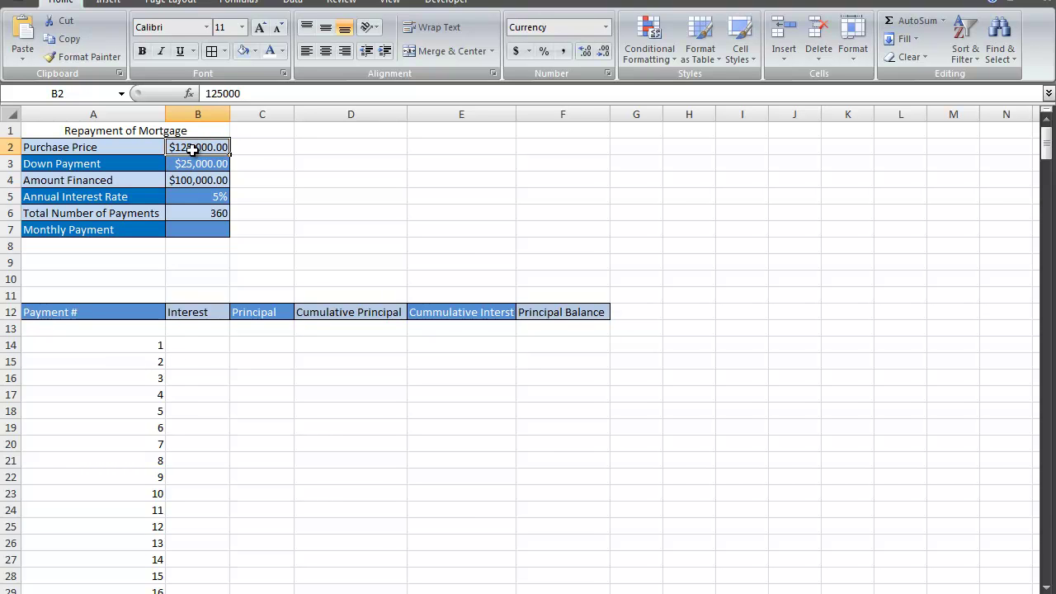
key(Down)
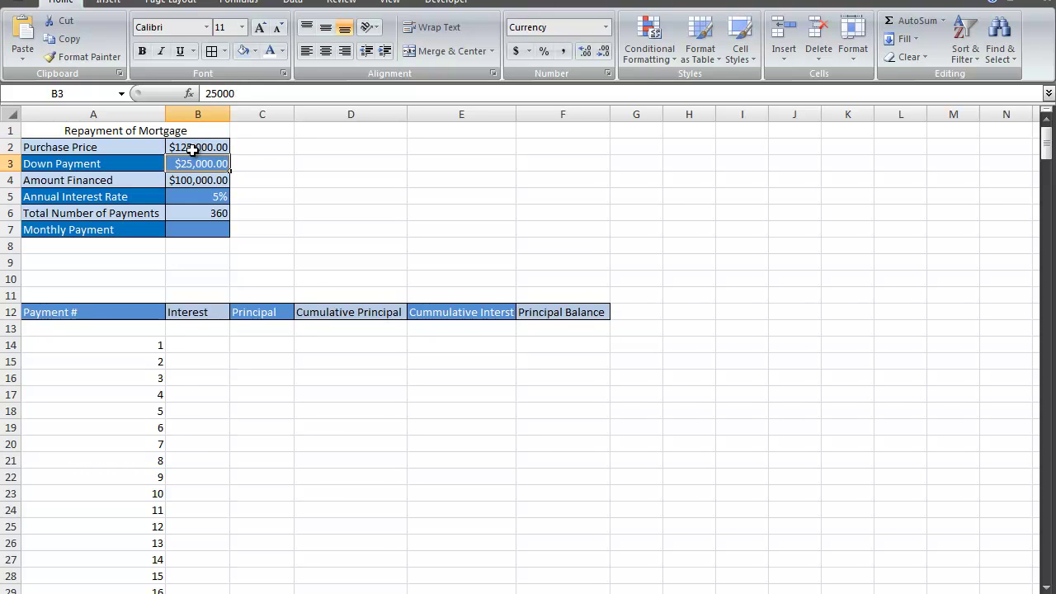
key(Down)
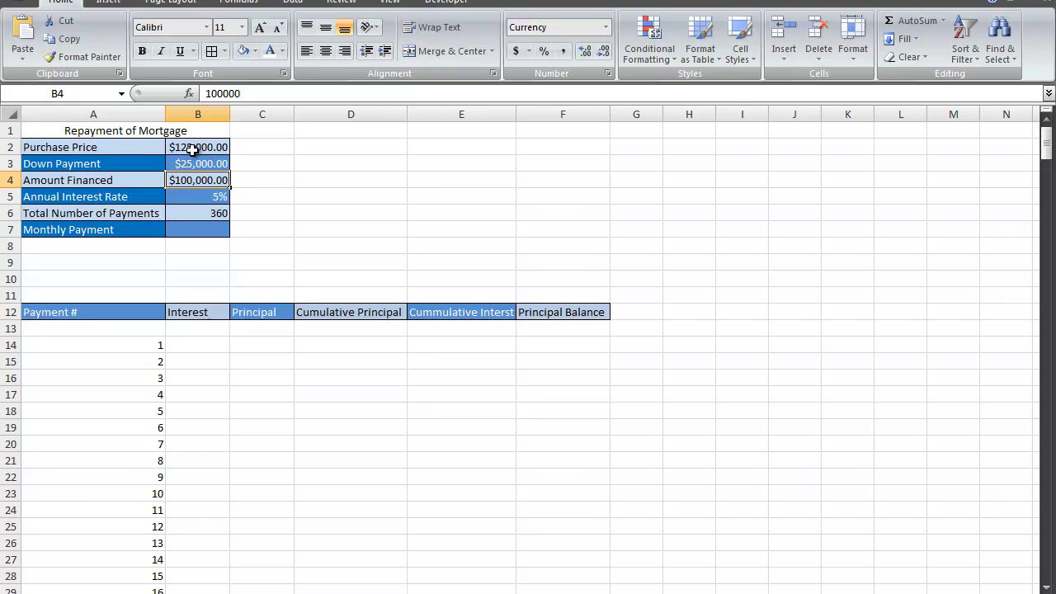
key(Down)
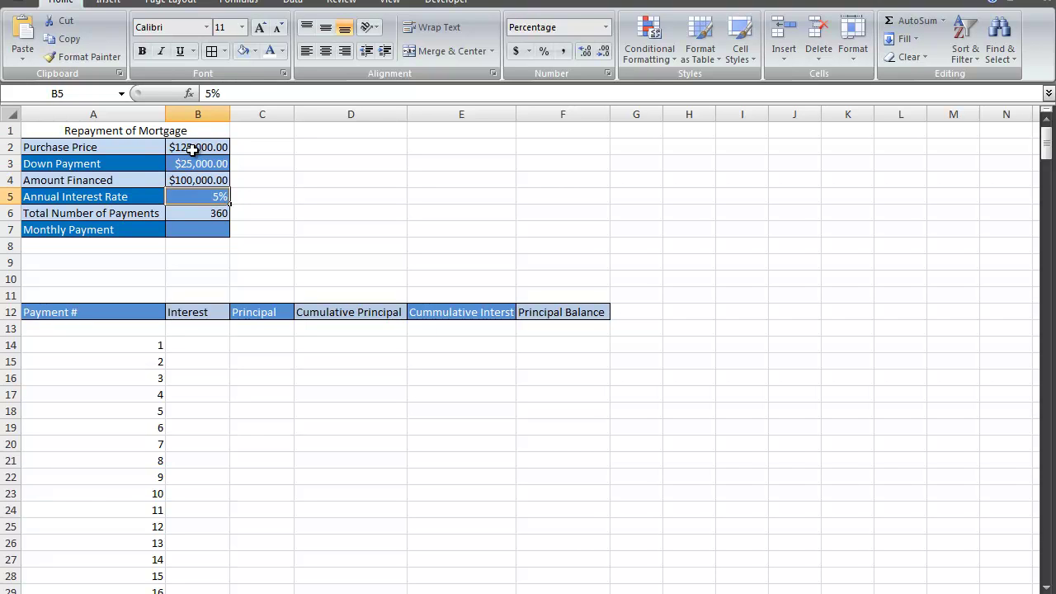
key(Down)
key(Down)
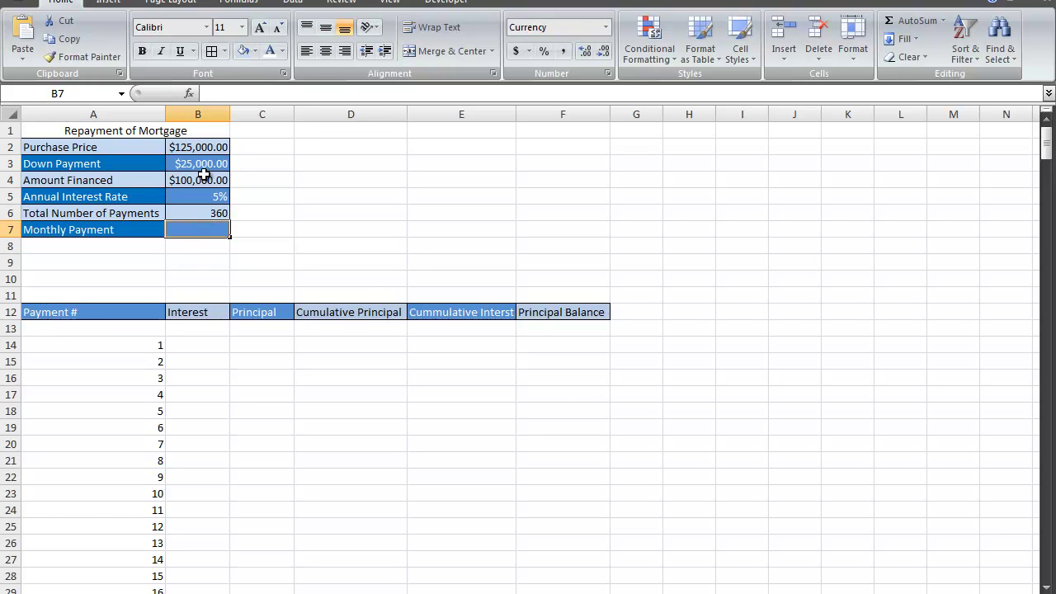
Find the PMT function for B7 and place its arguments window beside the inputs
click(189, 94)
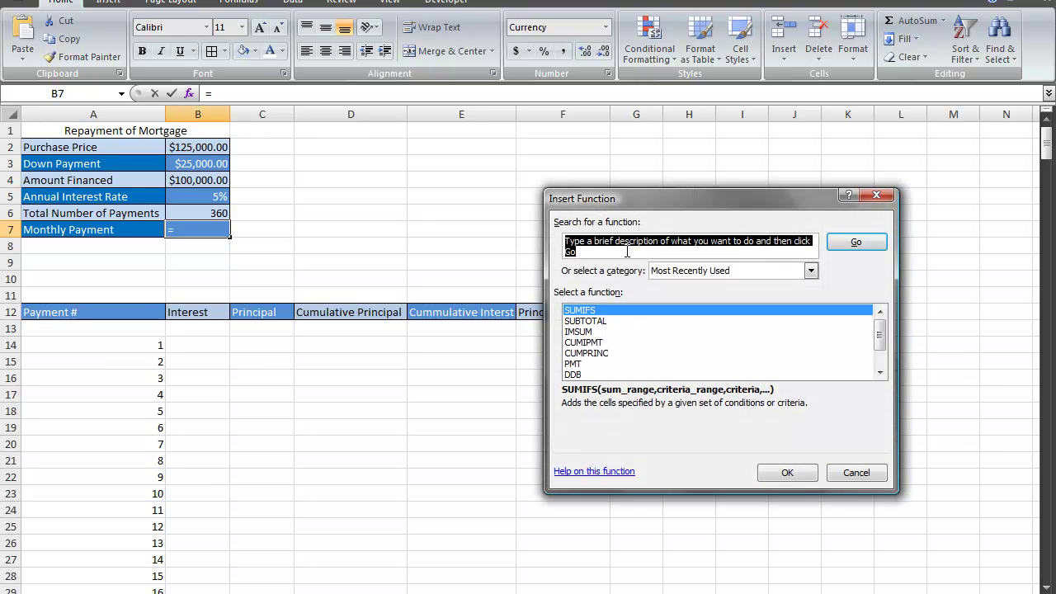
text(pmt)
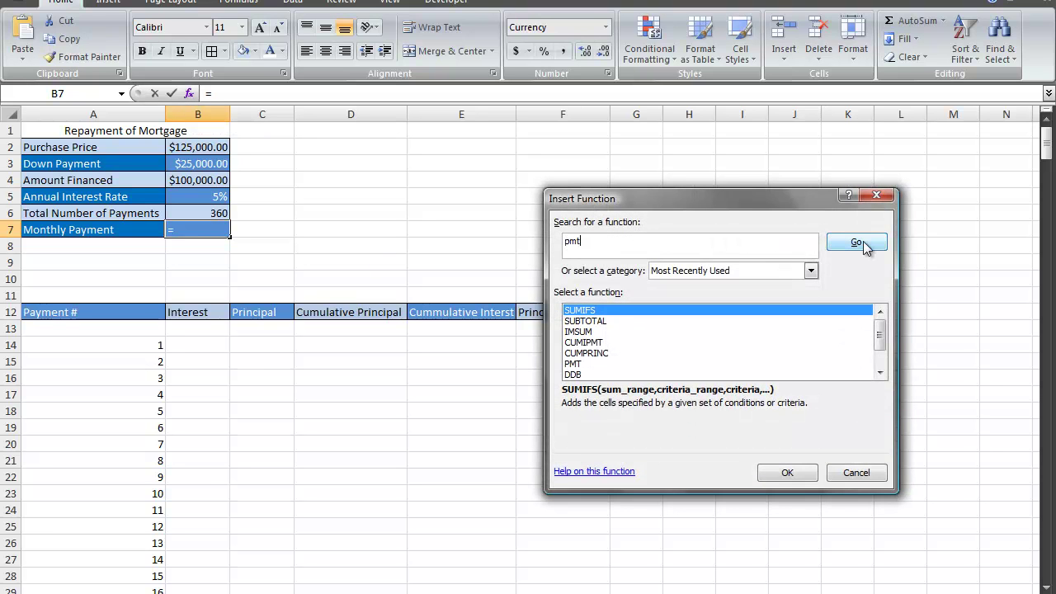
click(858, 244)
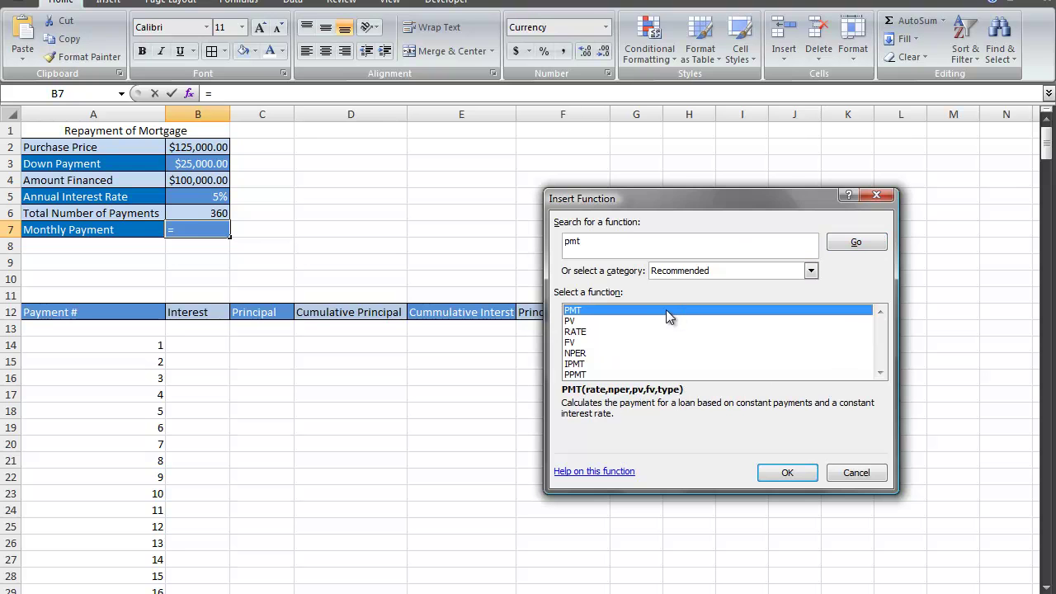
click(775, 474)
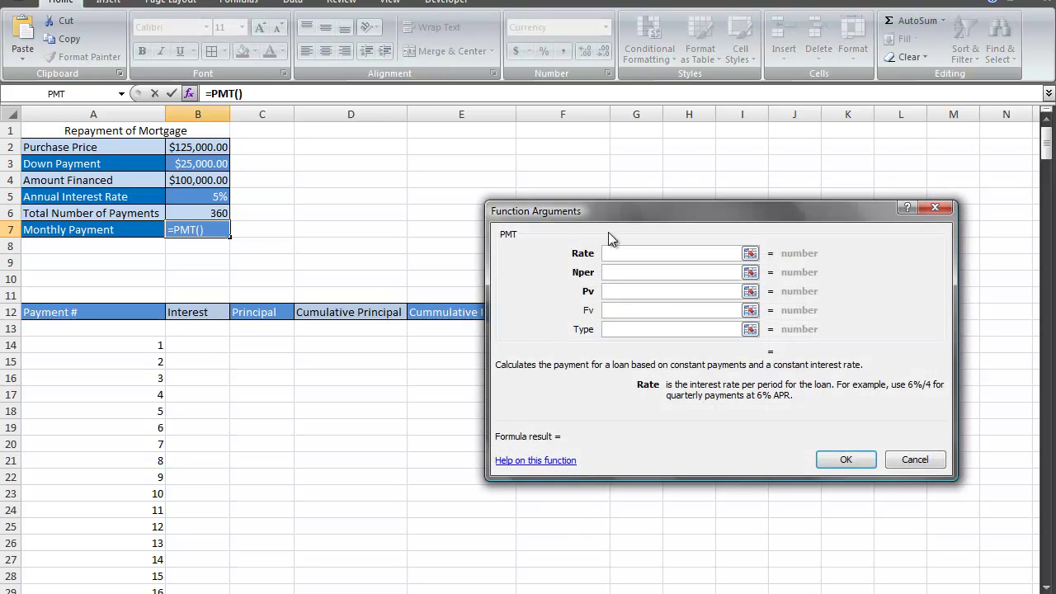
drag(640, 210, 533, 114)
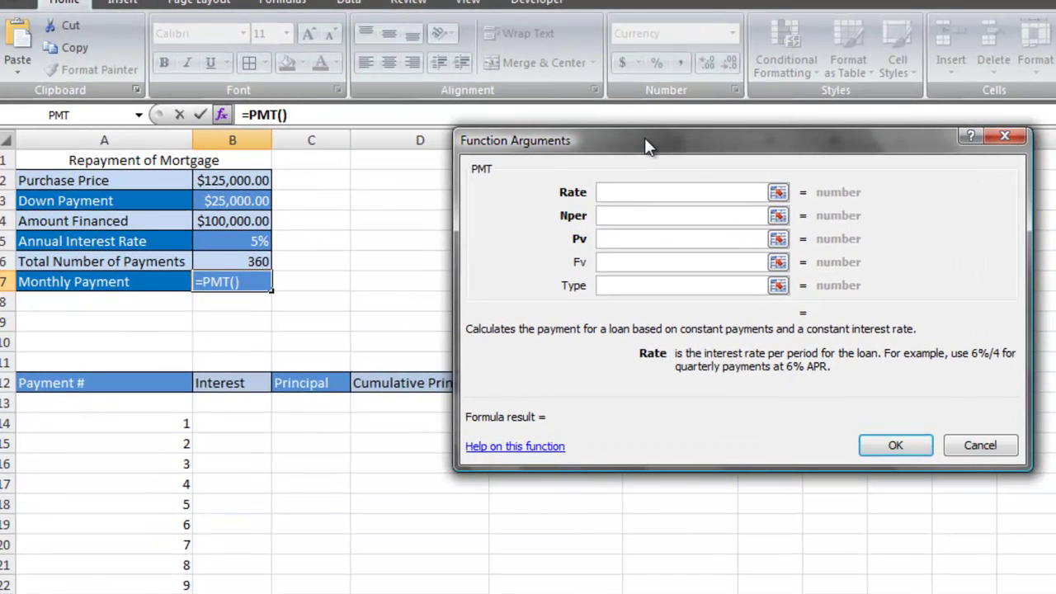
drag(644, 137, 627, 188)
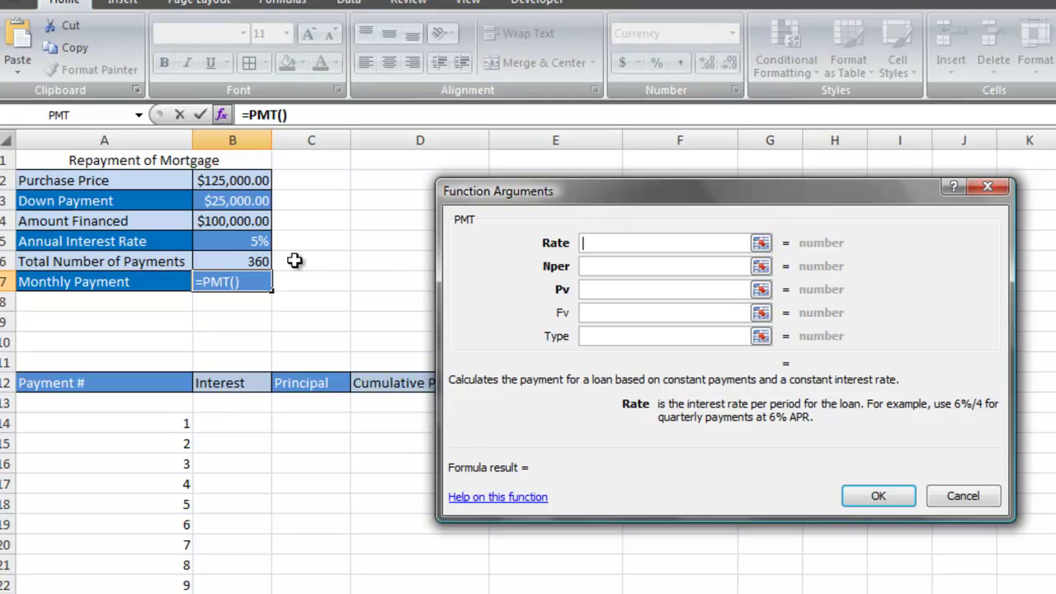
Set PMT's Rate to B5/12, Nper to B6 and Pv to B4, giving ($536.82)
click(253, 245)
text(/12)
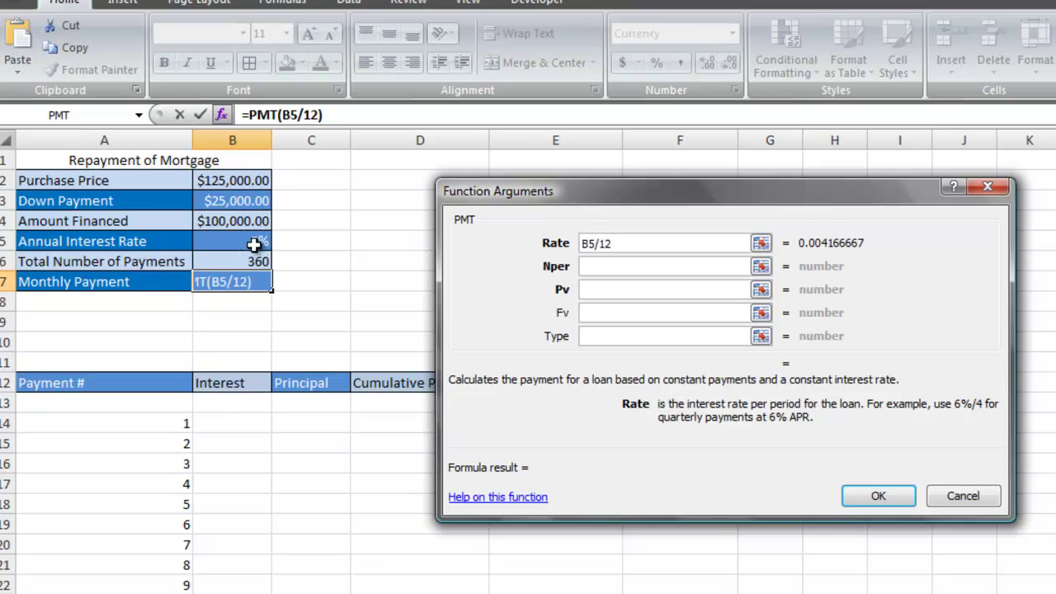
click(586, 264)
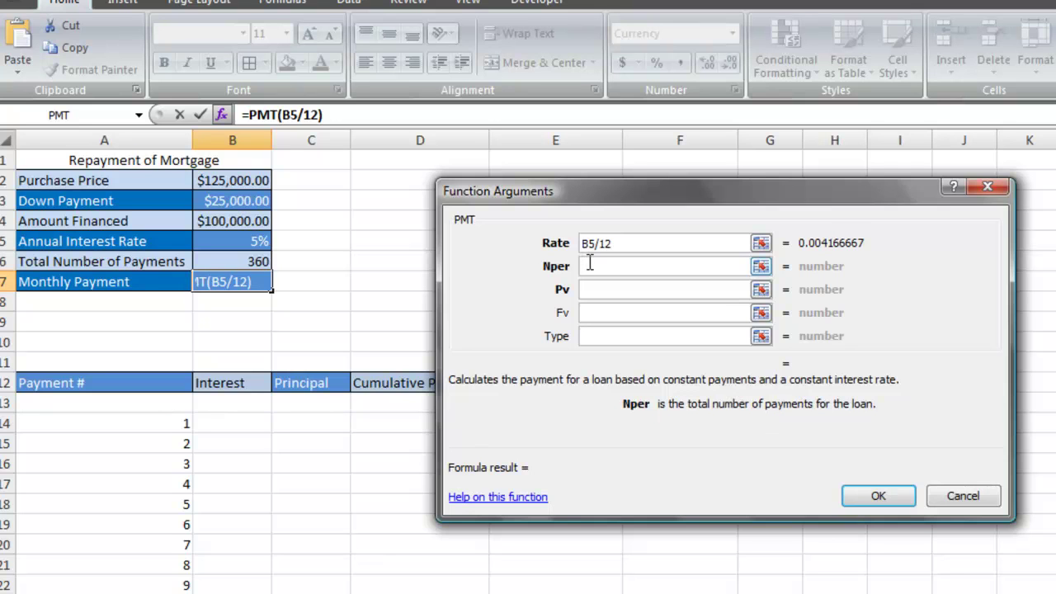
click(258, 263)
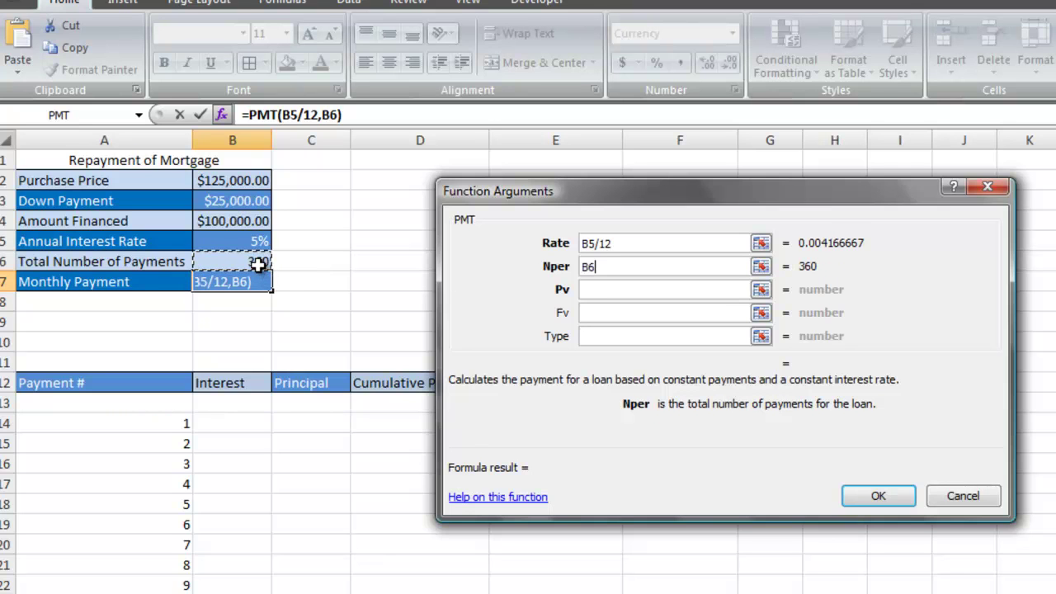
click(590, 290)
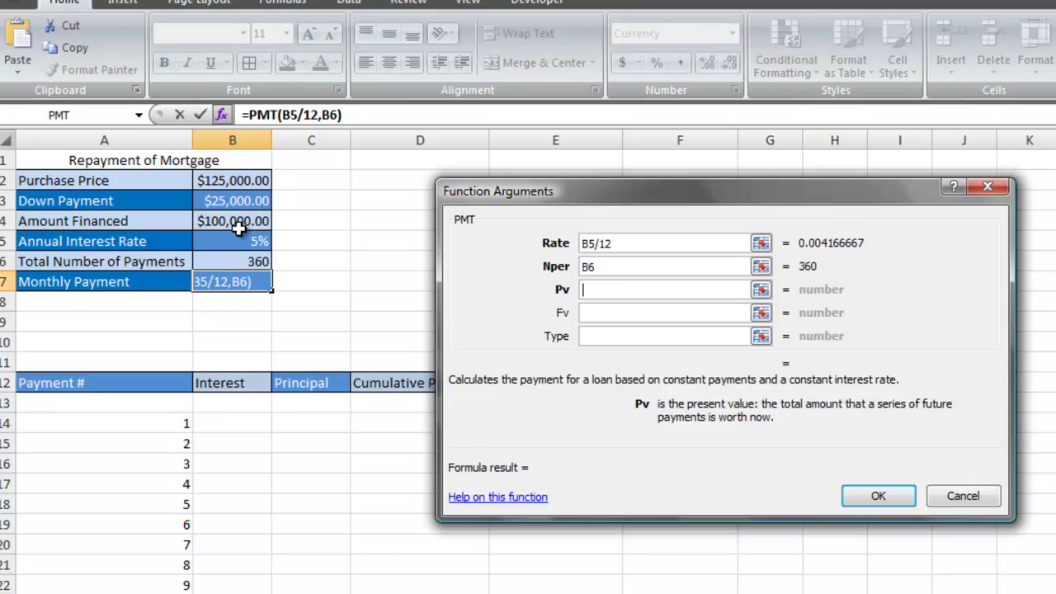
click(238, 230)
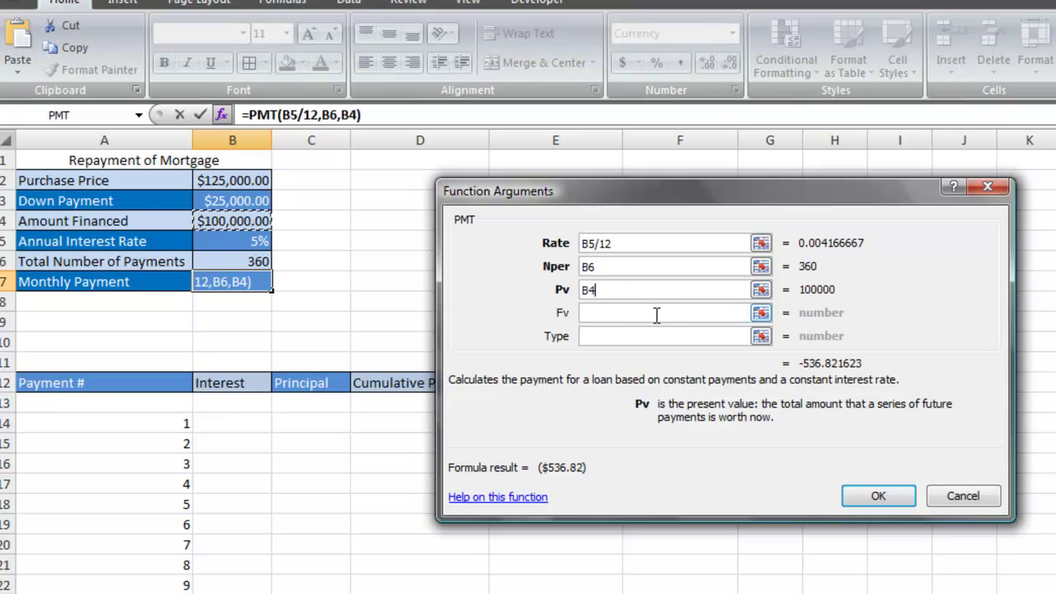
click(860, 499)
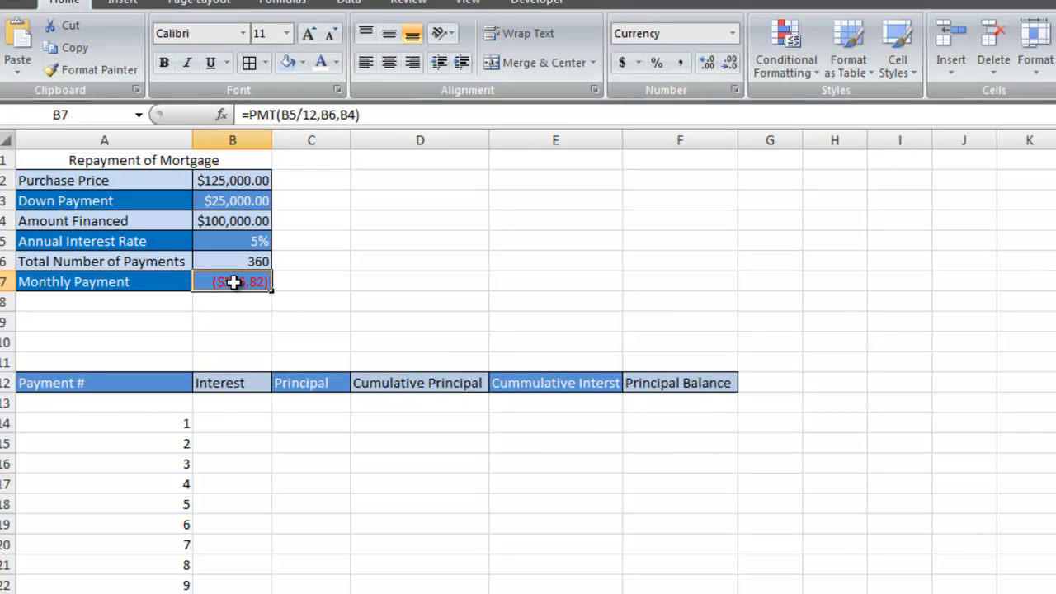
Change B7's formula to =PMT(B5/12,B6,-B4) so the payment shows $536.82
click(339, 115)
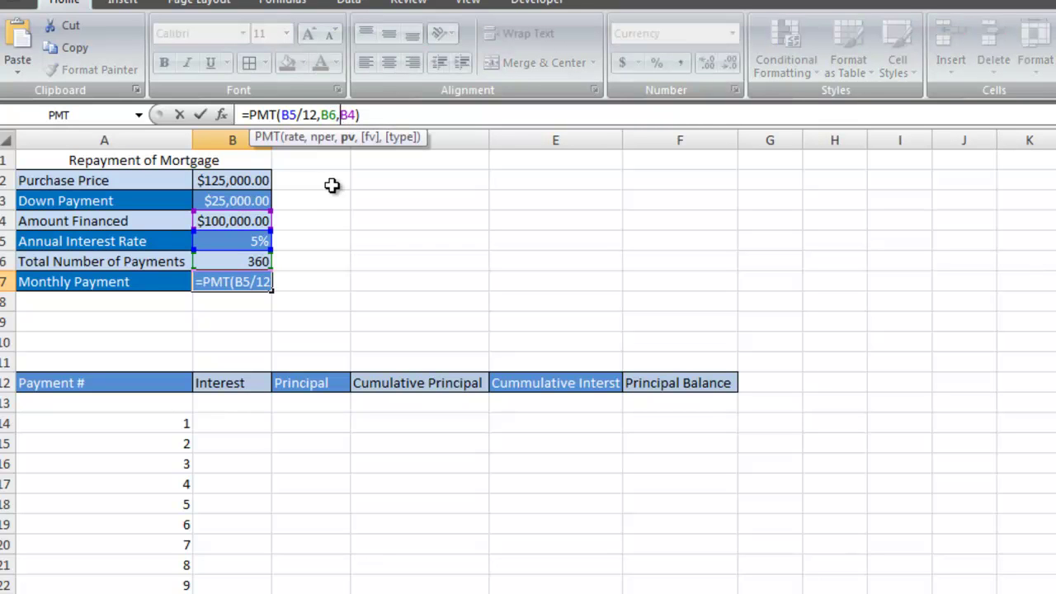
text(-)
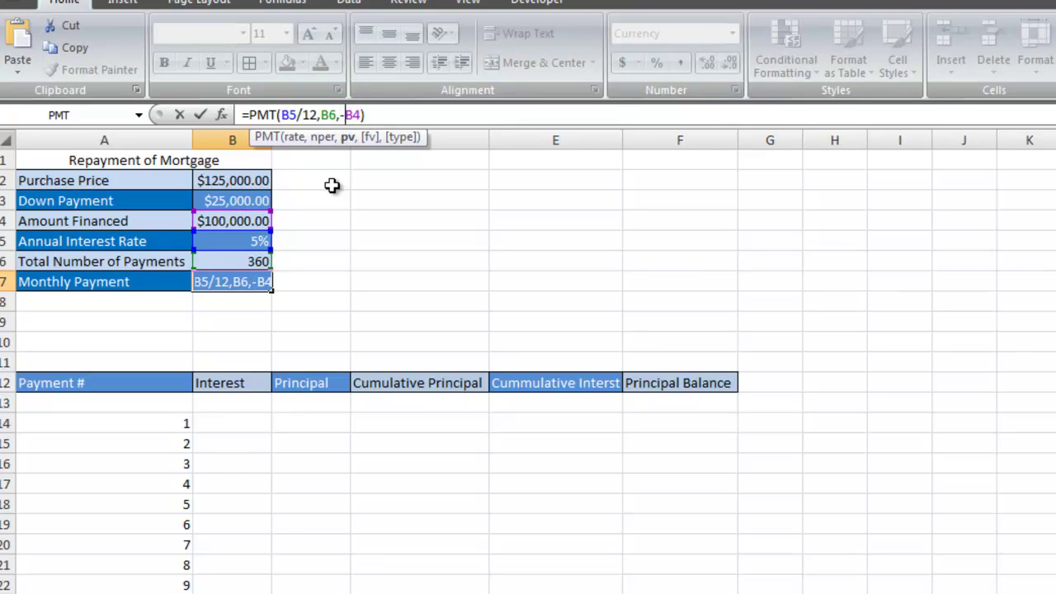
key(Return)
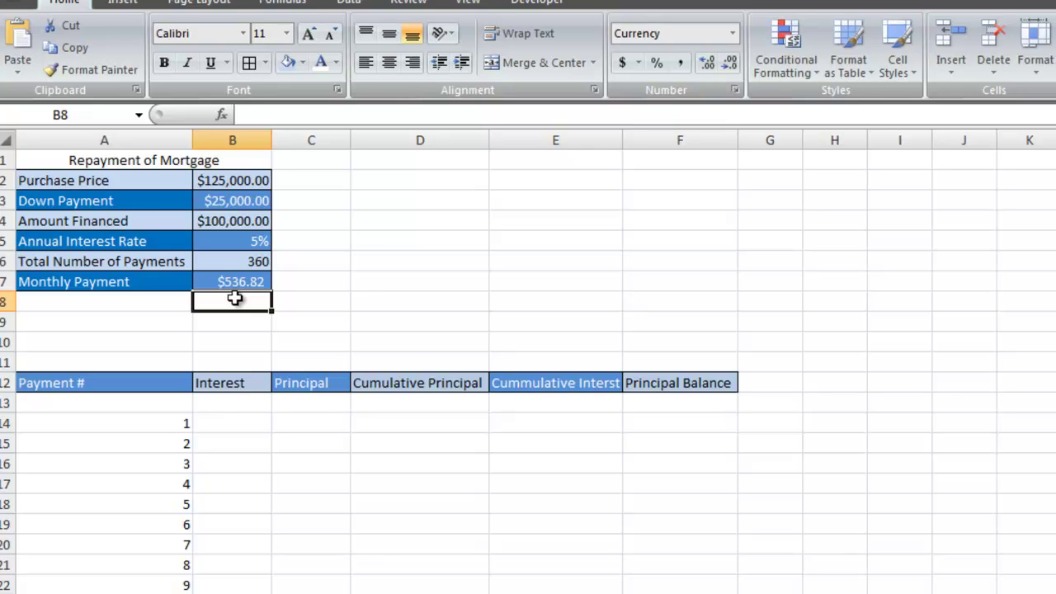
Enter $100,000 as the opening Principal Balance in F13, then return toward B14
click(238, 424)
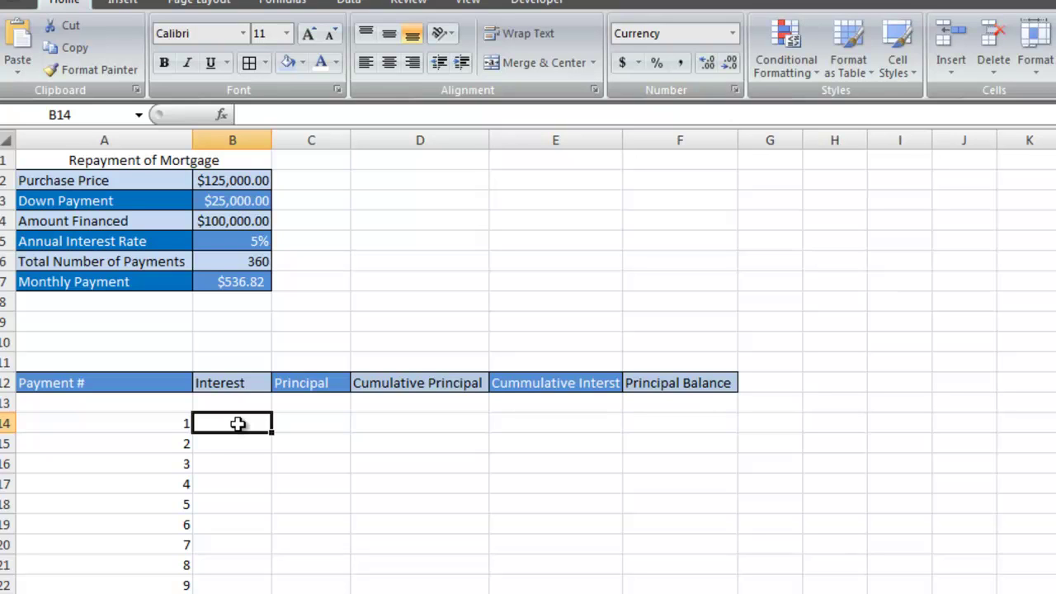
key(Right)
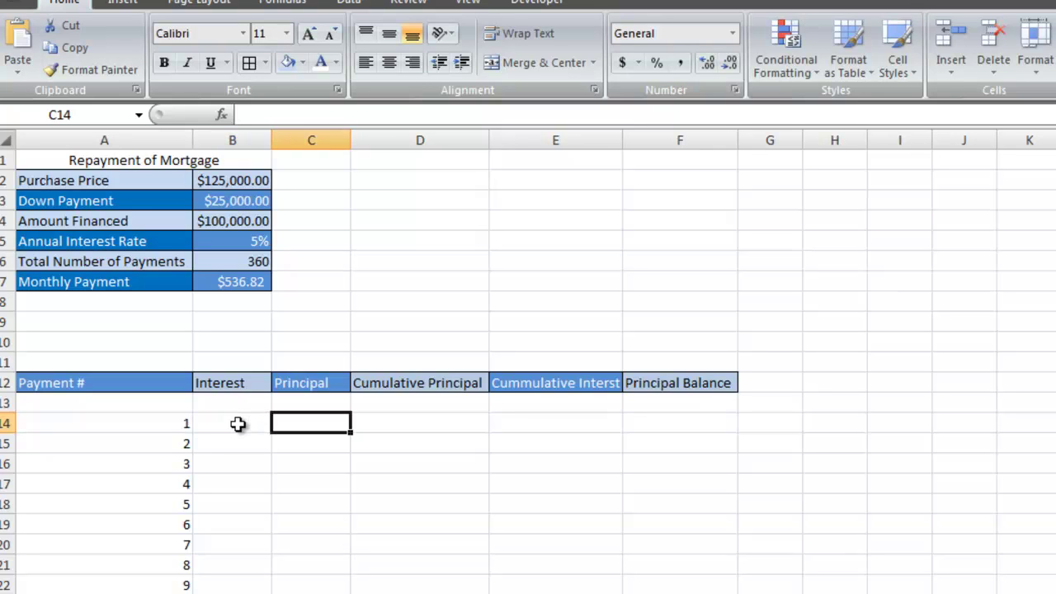
key(Right)
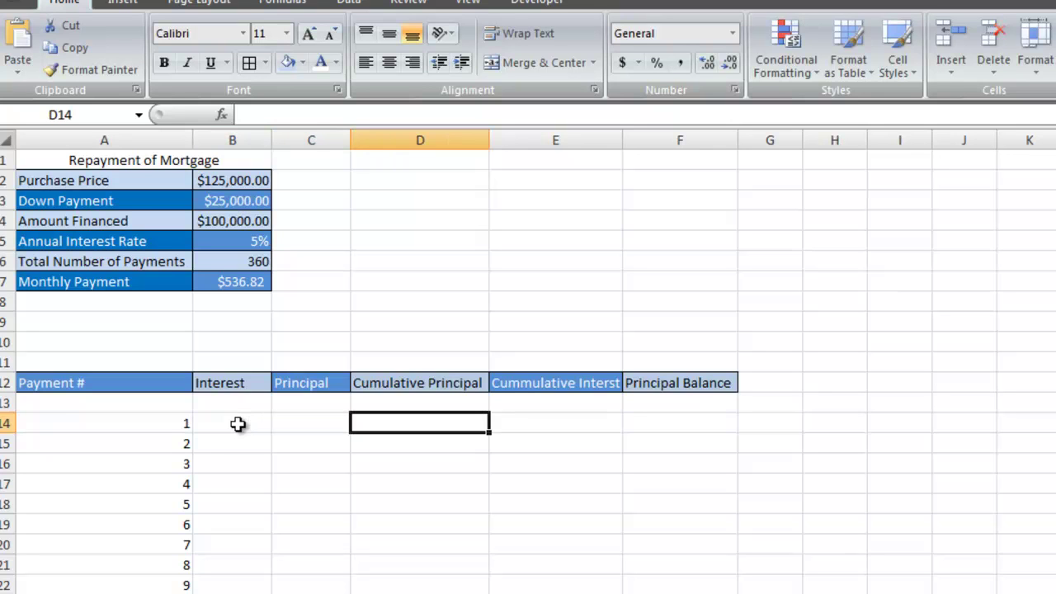
key(Right)
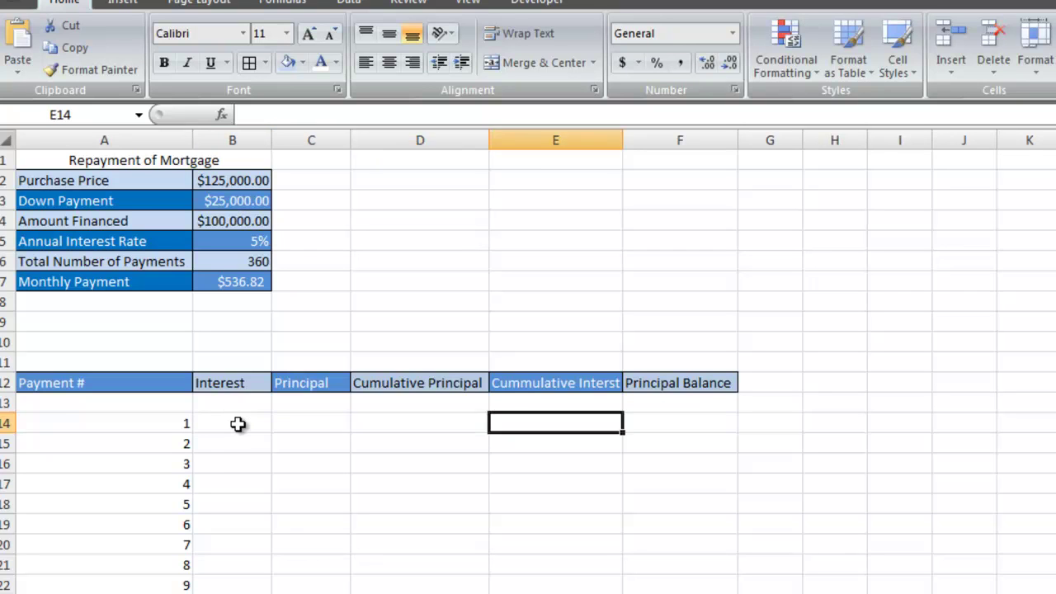
key(Right)
key(Up)
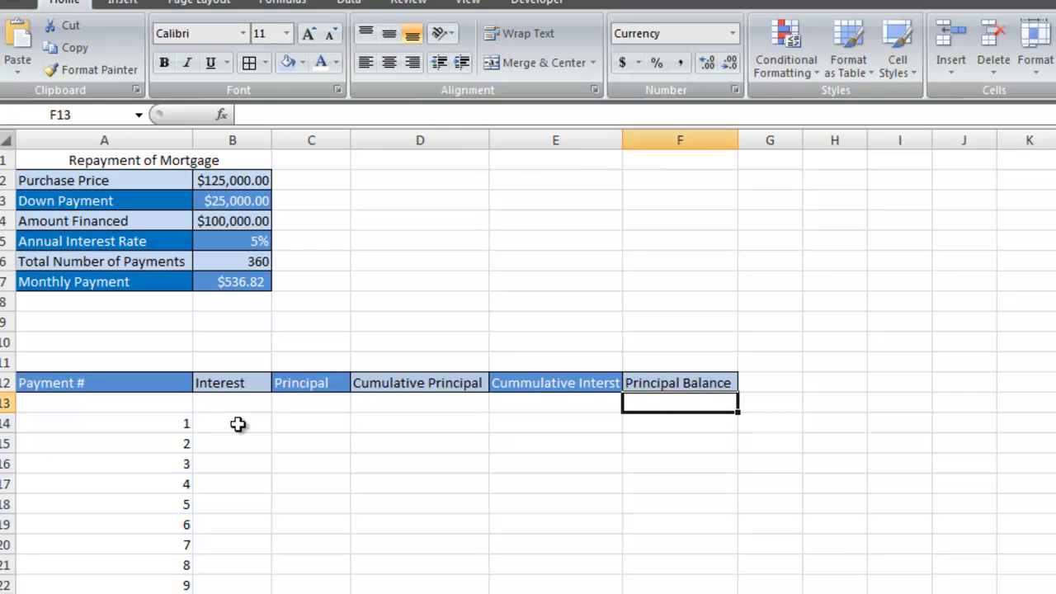
text($100)
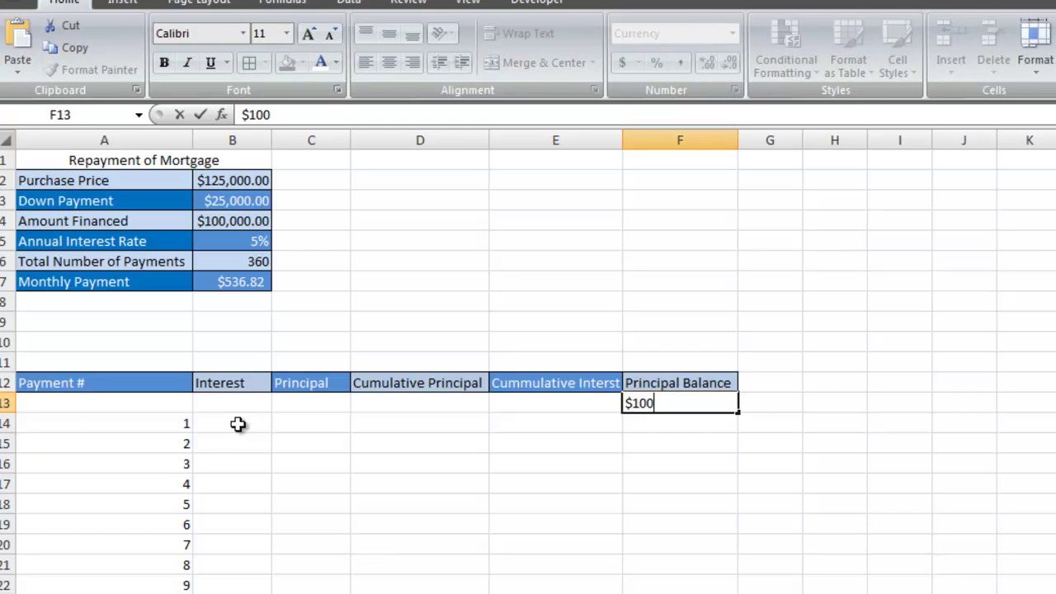
text(,00000)
key(Return)
key(Left)
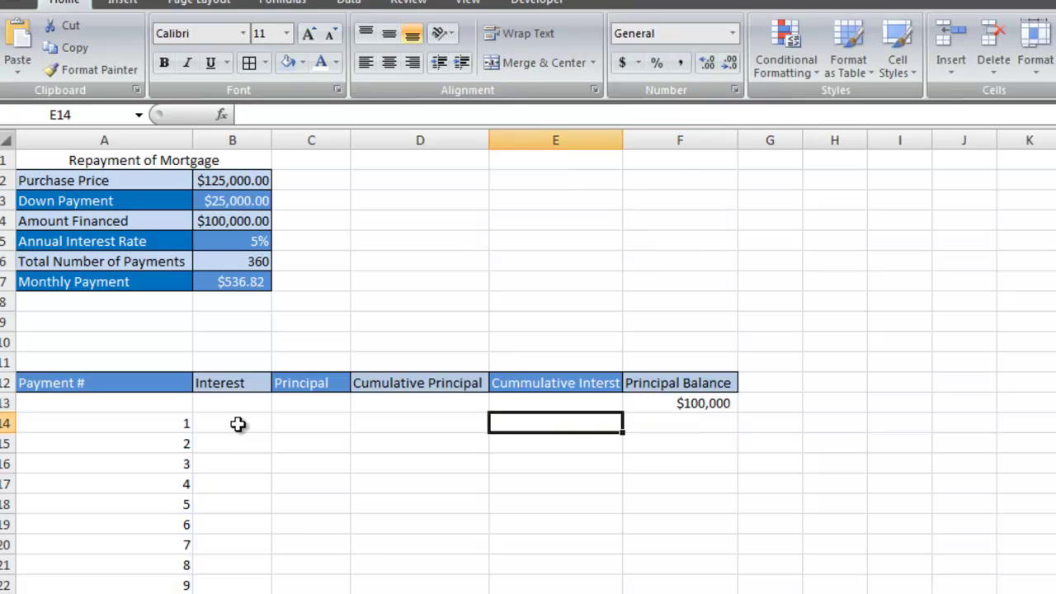
key(Left)
key(Left)
key(Left)
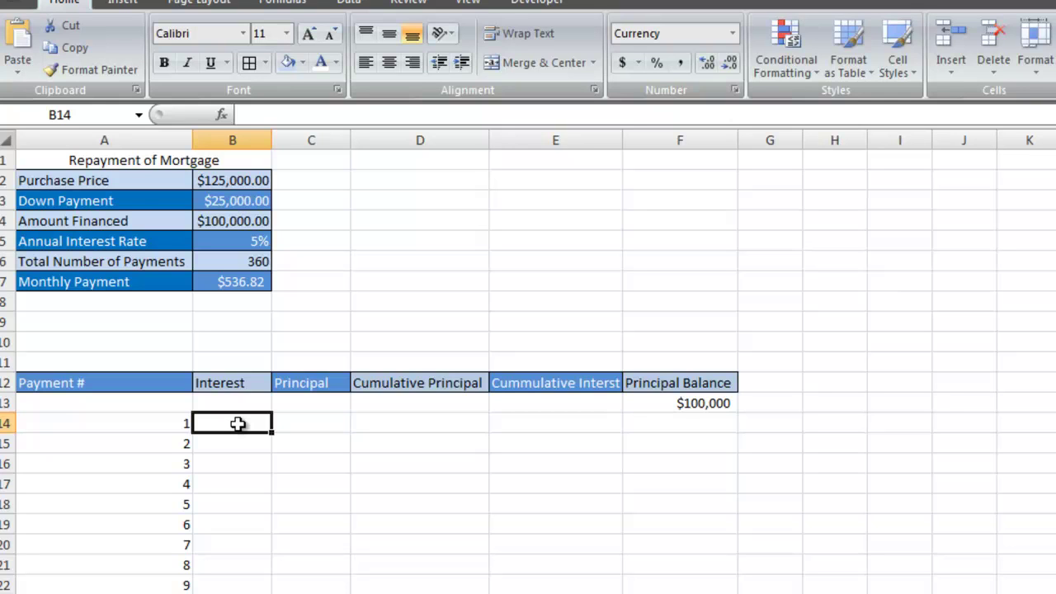
Enter =$B$5/12*F13 in B14 for payment 1's interest of $416.67
text(=)
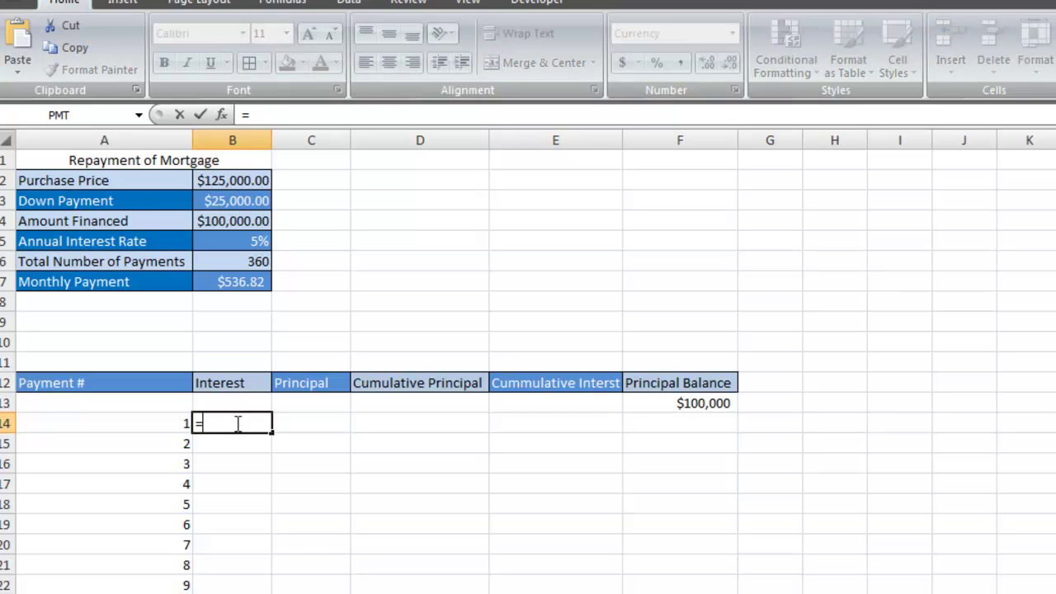
click(245, 239)
key(F4)
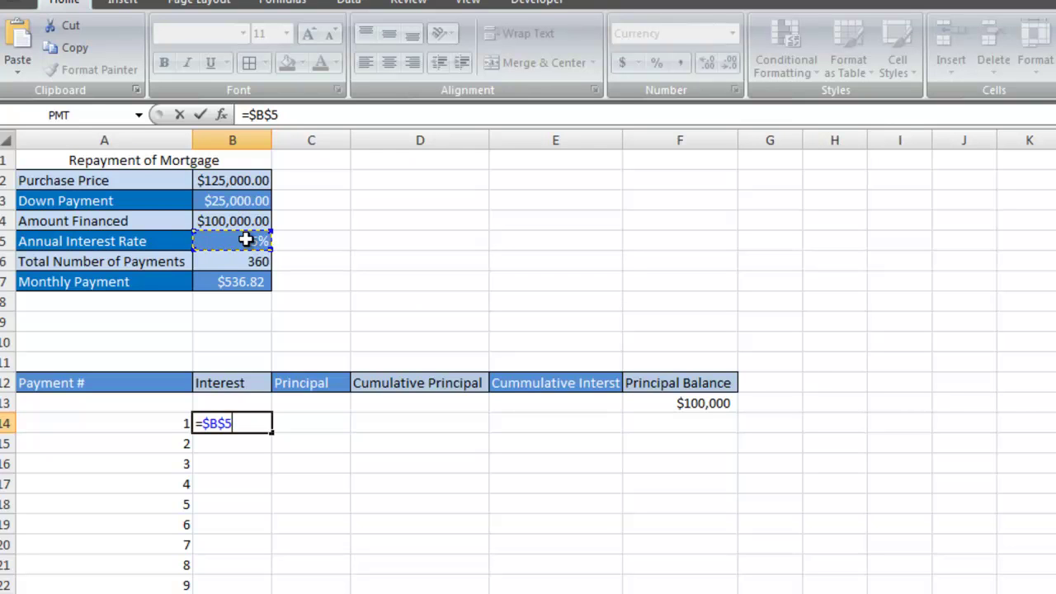
text(/12)
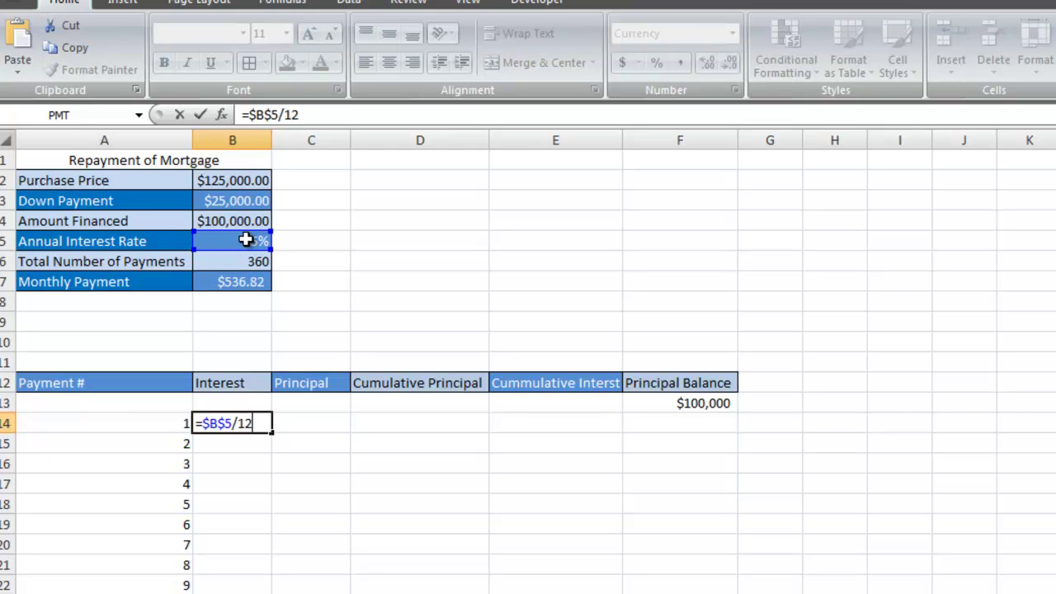
text(*)
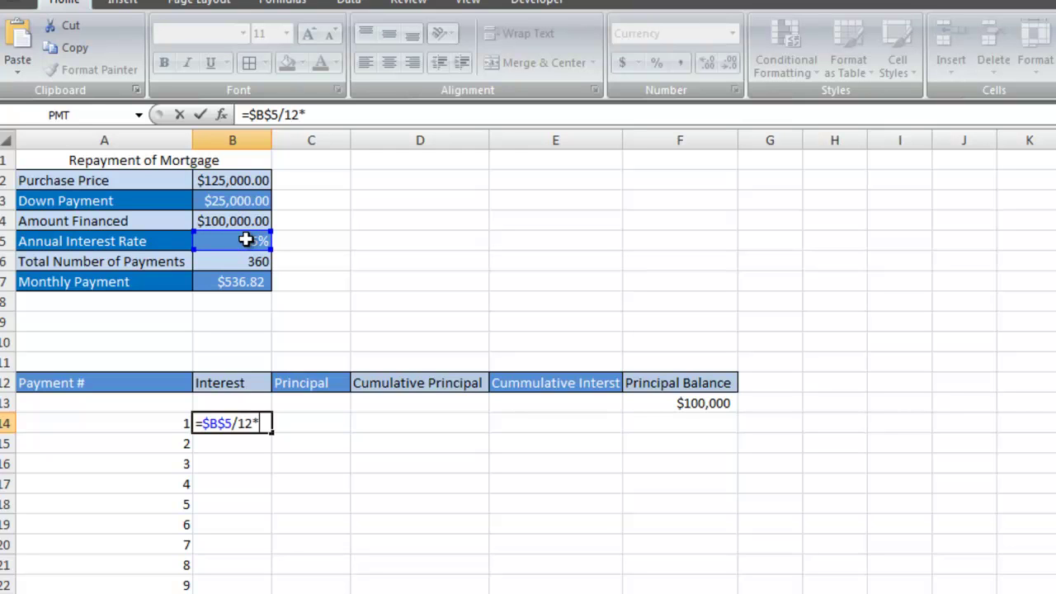
click(717, 403)
key(Return)
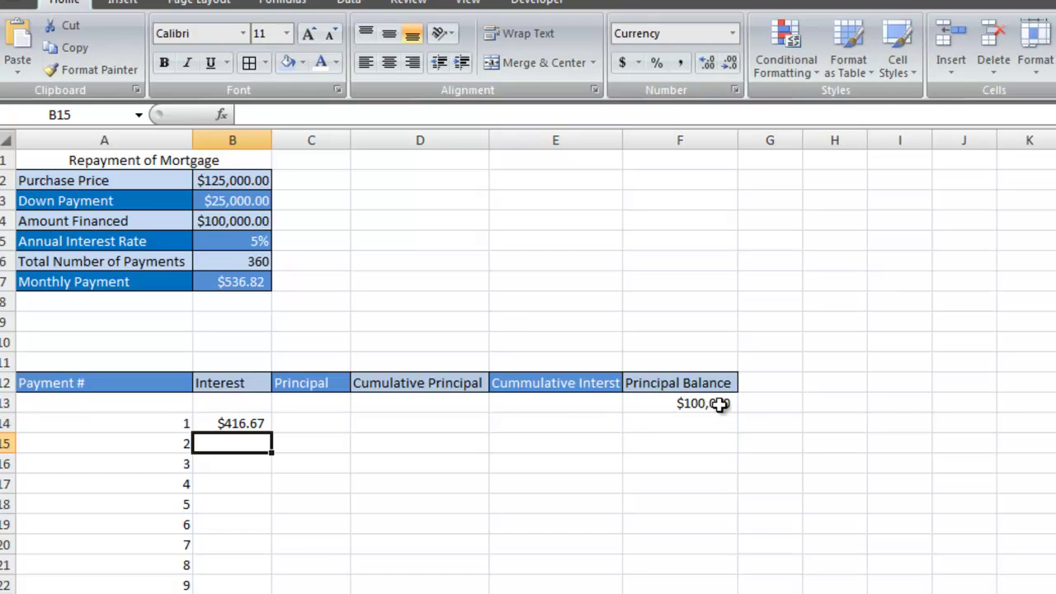
click(327, 427)
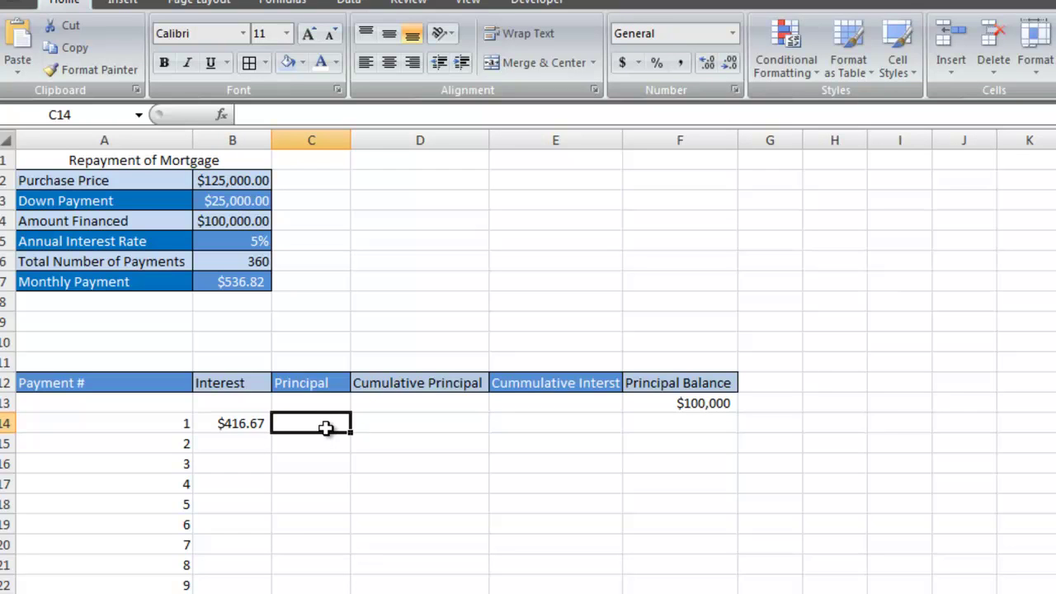
click(237, 426)
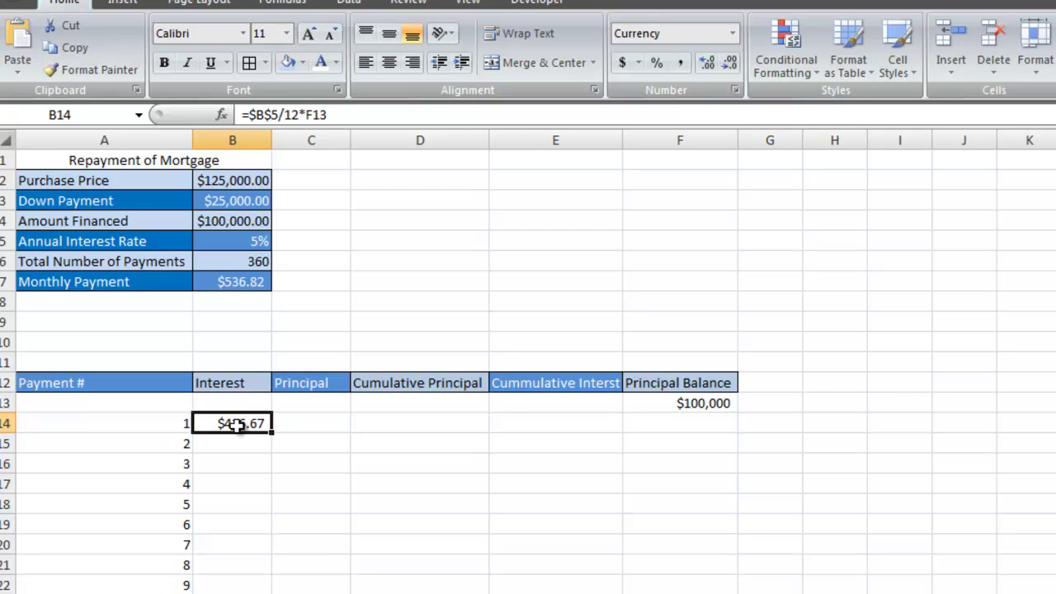
Enter =$B$7-B14 in C14 for payment 1's principal of $120.15
click(281, 421)
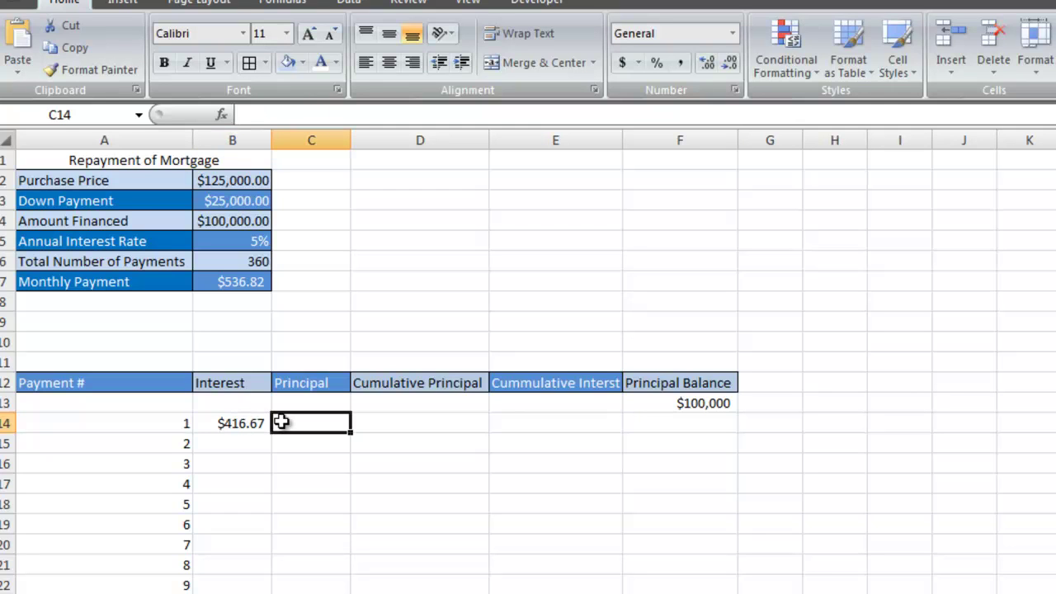
text(=)
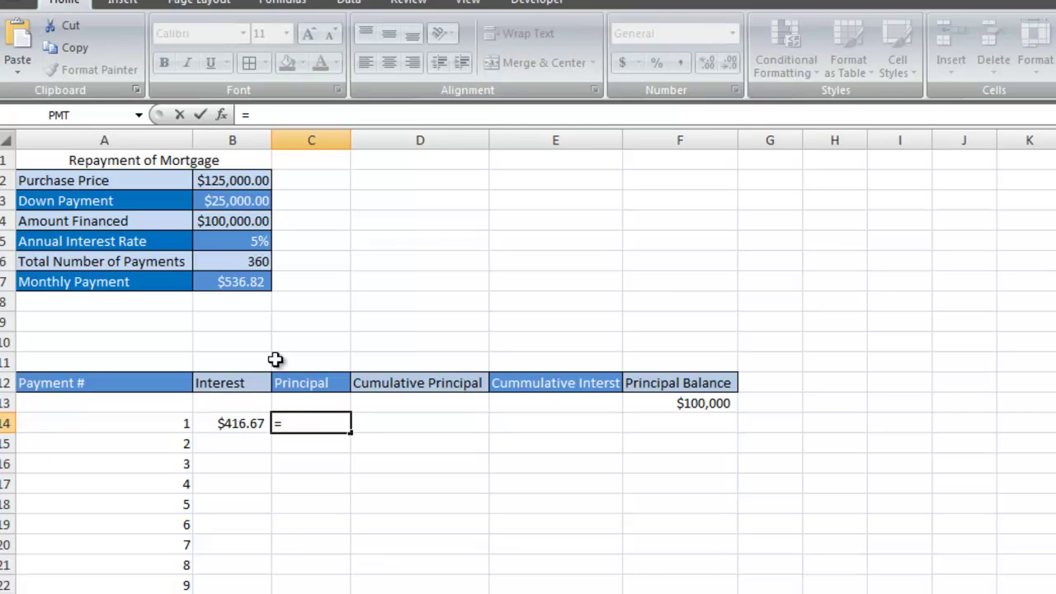
click(245, 285)
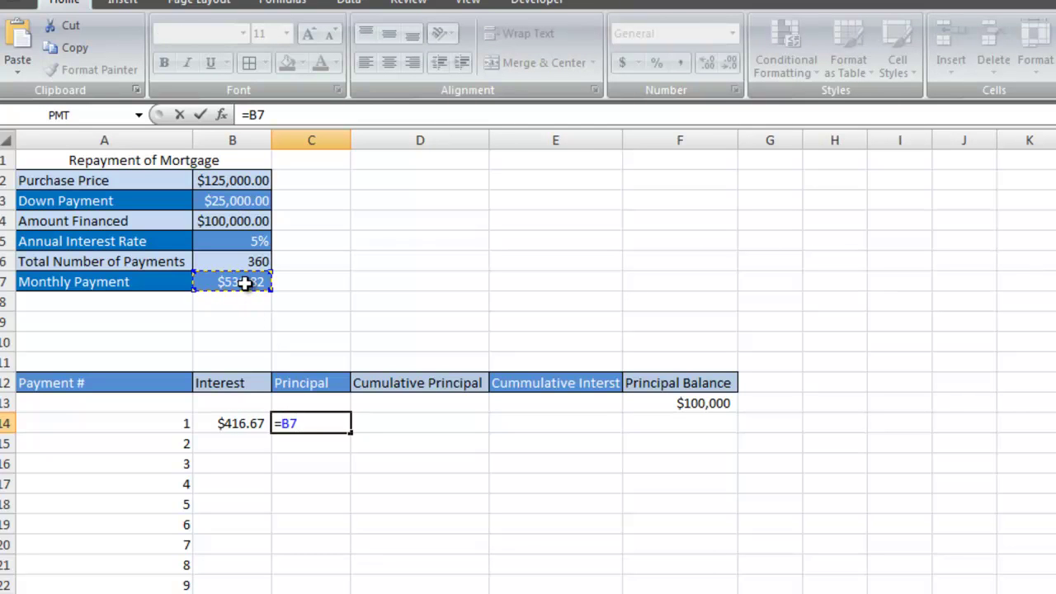
key(F4)
text(-)
click(213, 427)
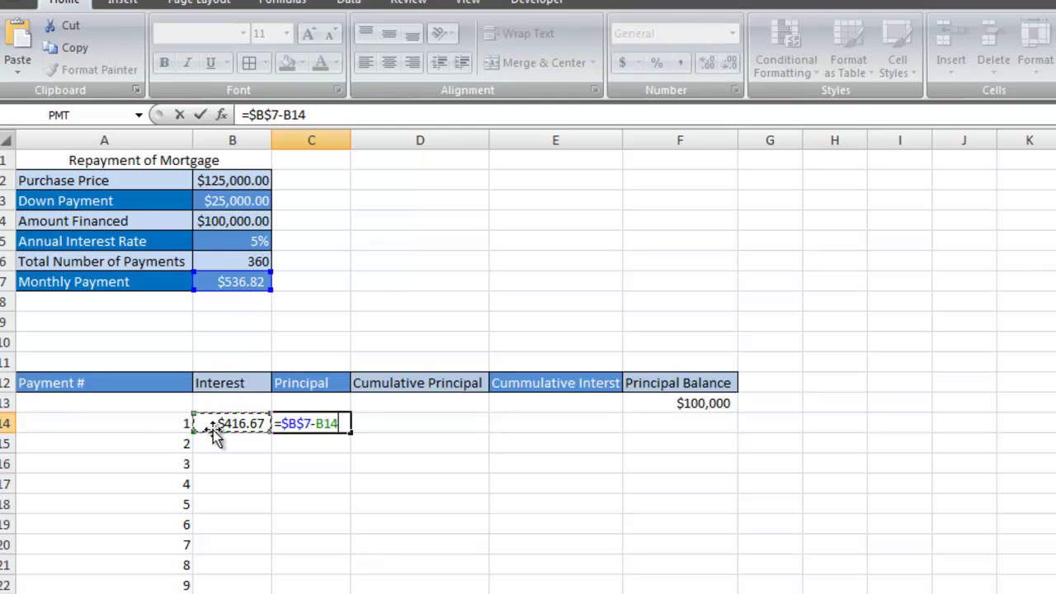
key(Return)
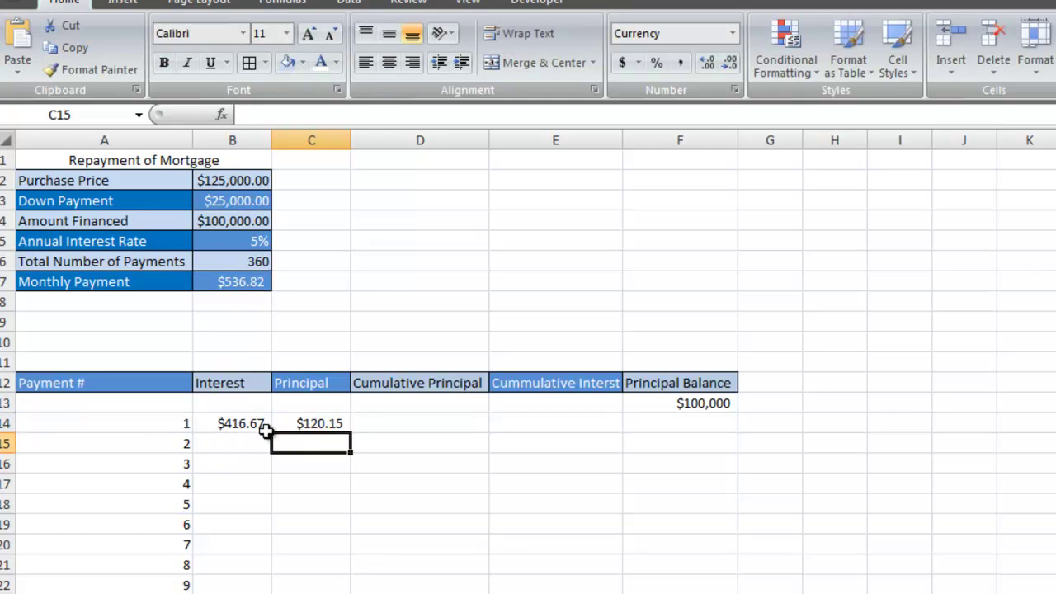
click(307, 423)
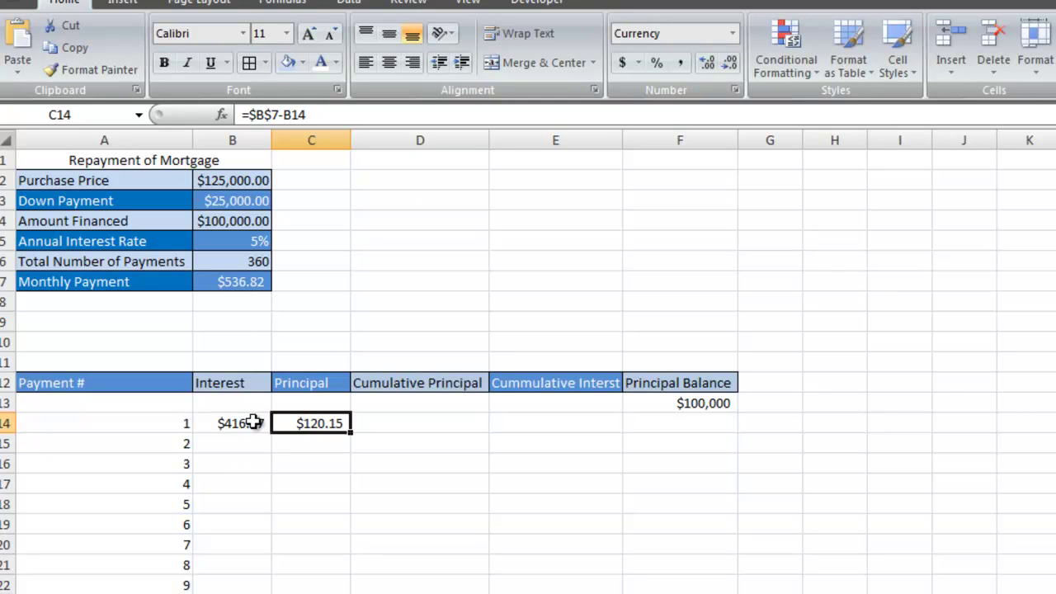
click(384, 425)
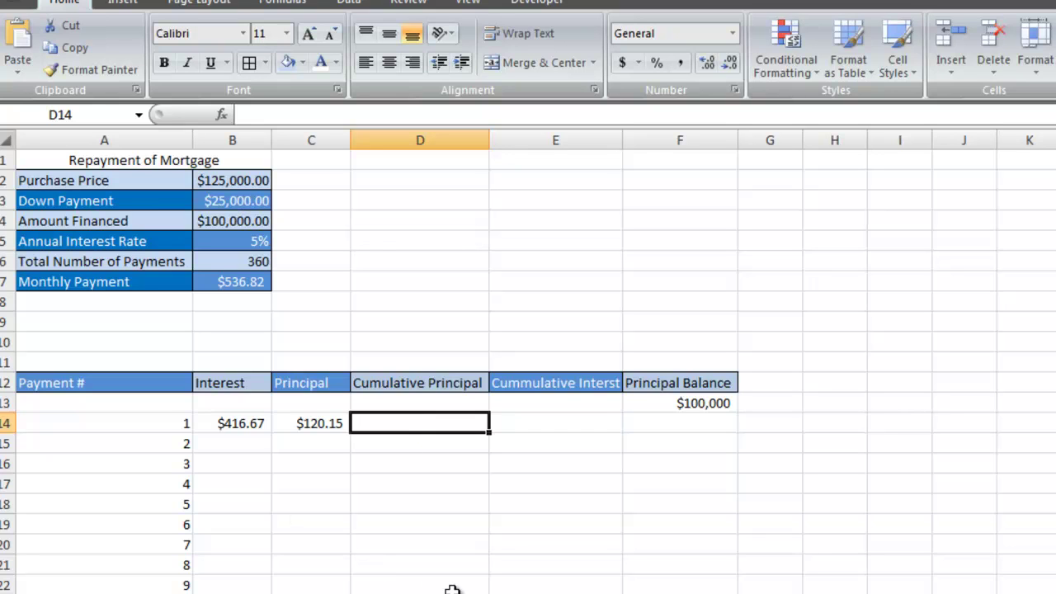
click(420, 593)
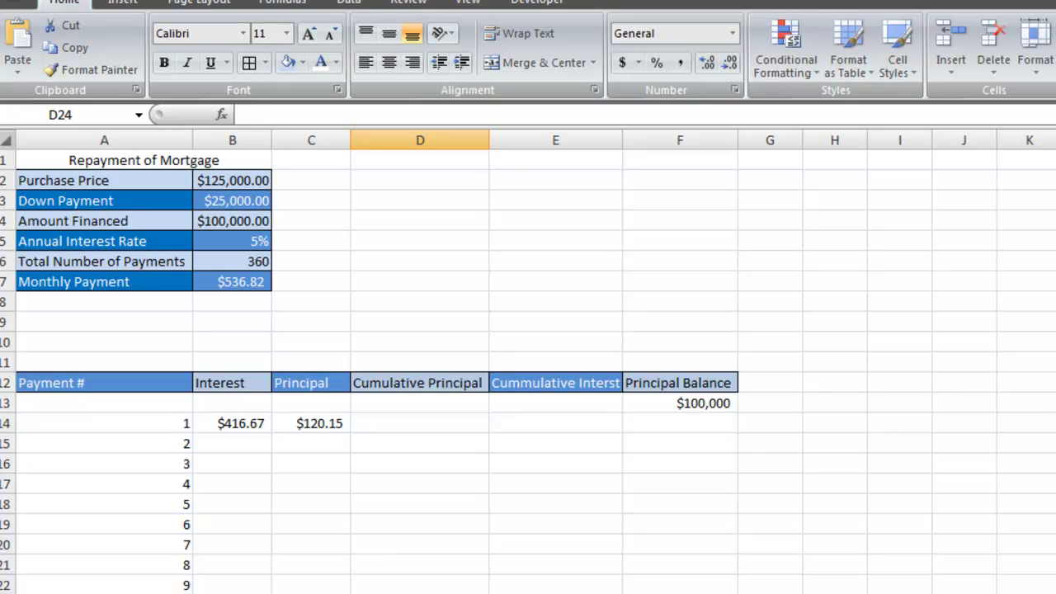
key(Down)
key(Down)
key(Down)
key(Down)
click(396, 422)
click(517, 423)
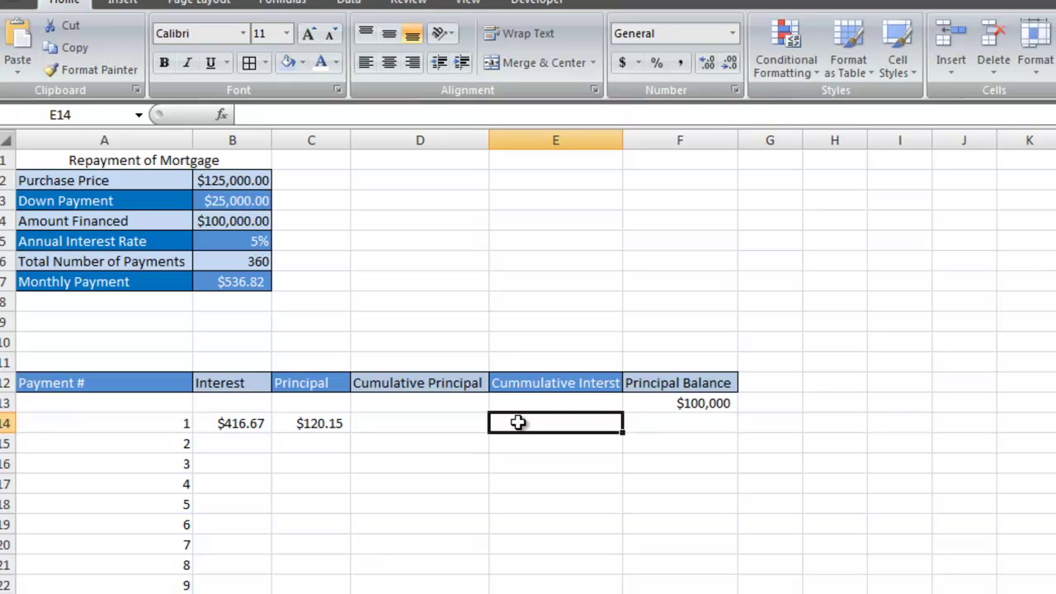
double_click(451, 420)
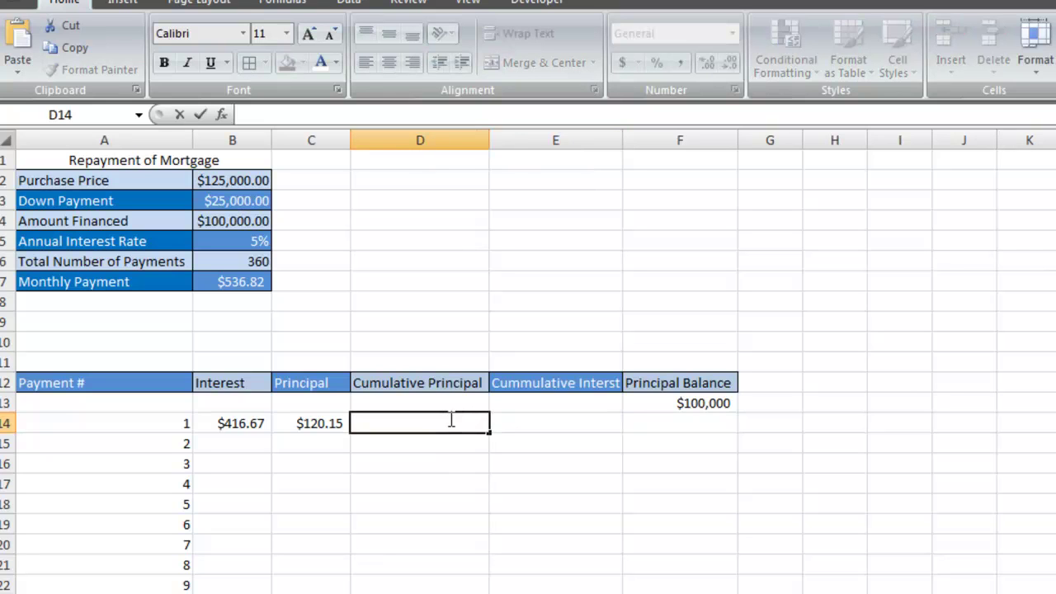
Enter =C14+D13 in D14 for a cumulative principal of $120.15
text(=)
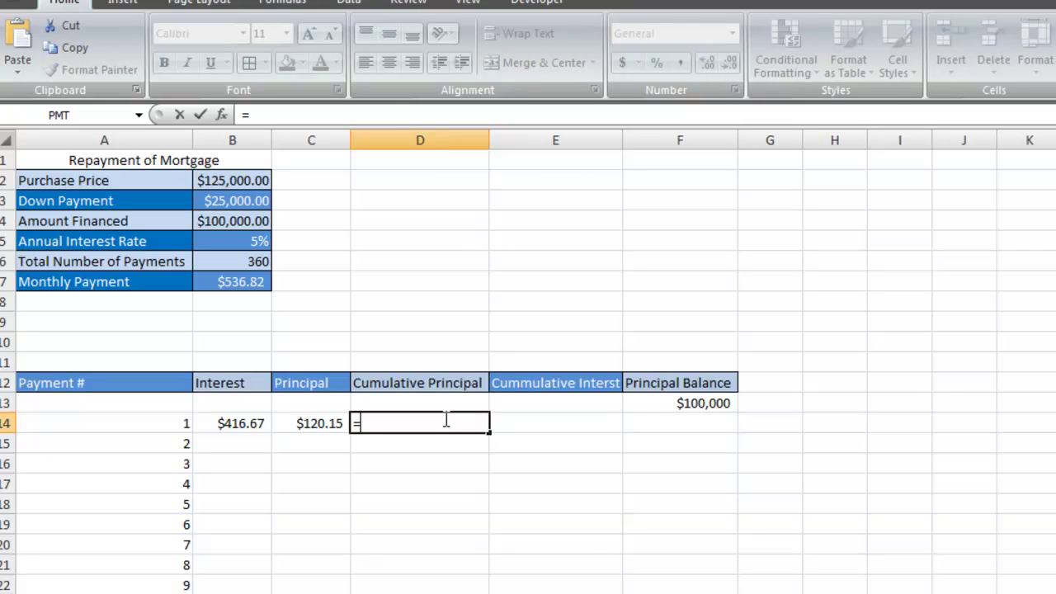
click(319, 424)
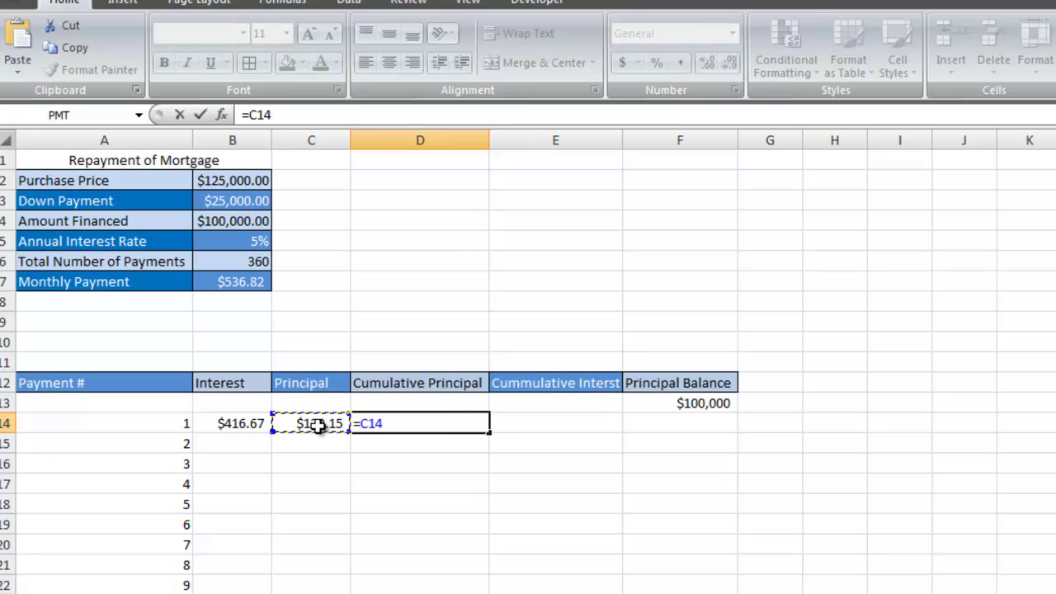
text(+)
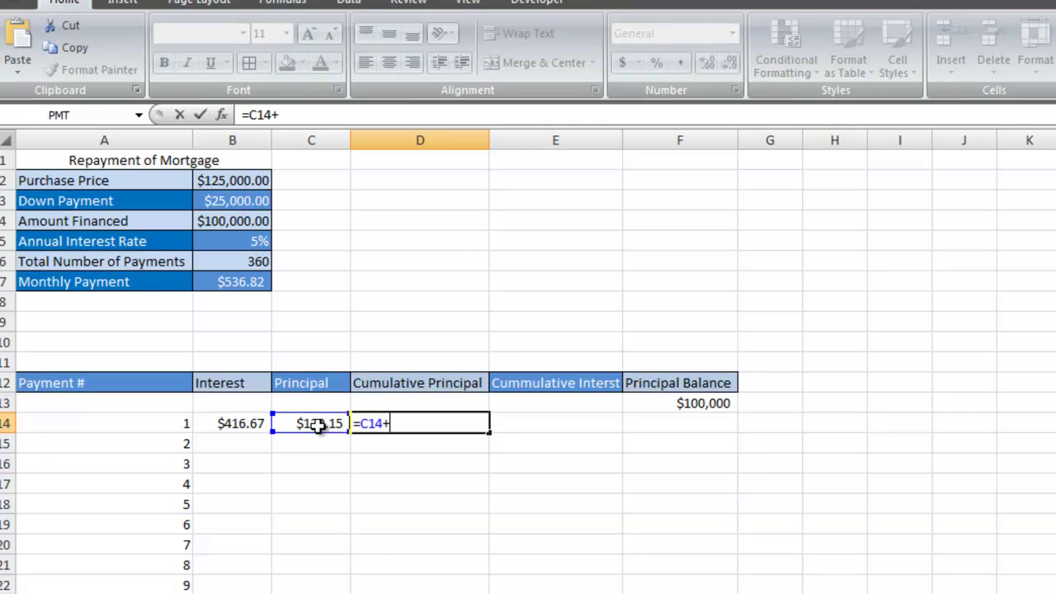
click(381, 402)
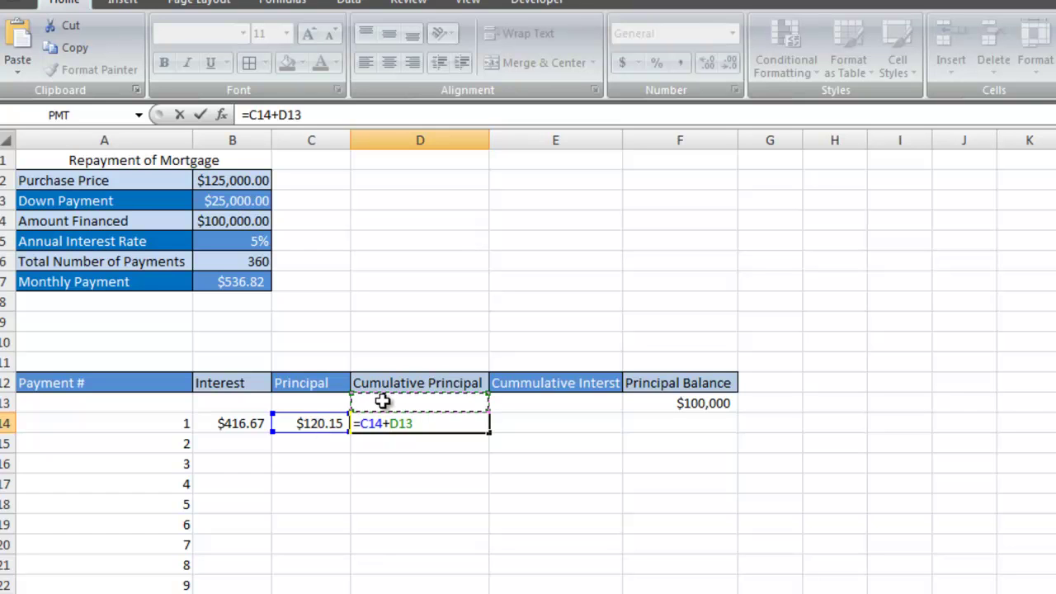
key(Return)
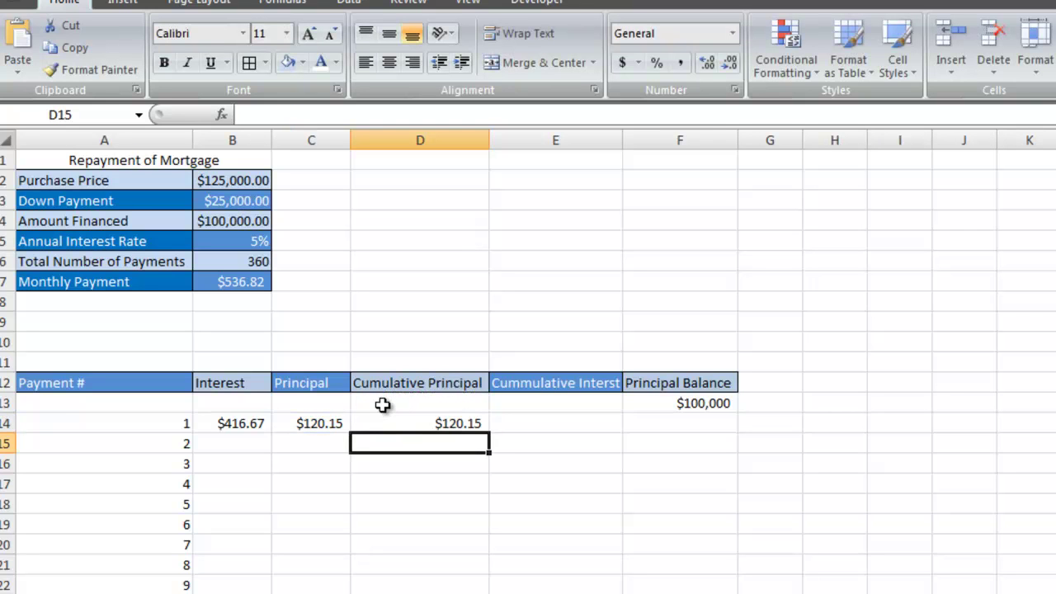
Review the D14 cumulative principal formula and the empty D13 above it
click(381, 404)
key(Down)
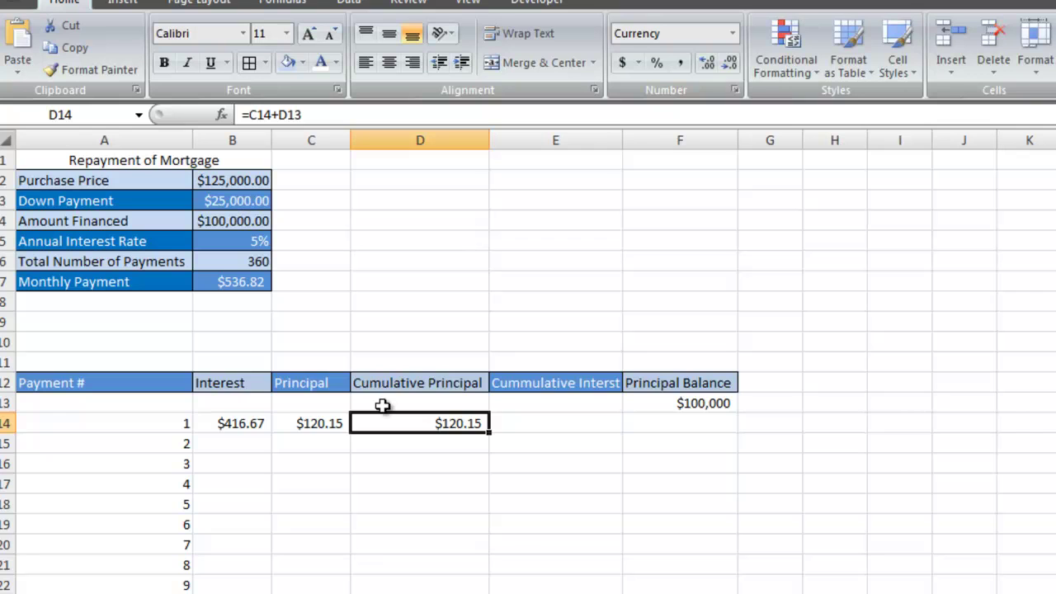
key(Down)
key(Left)
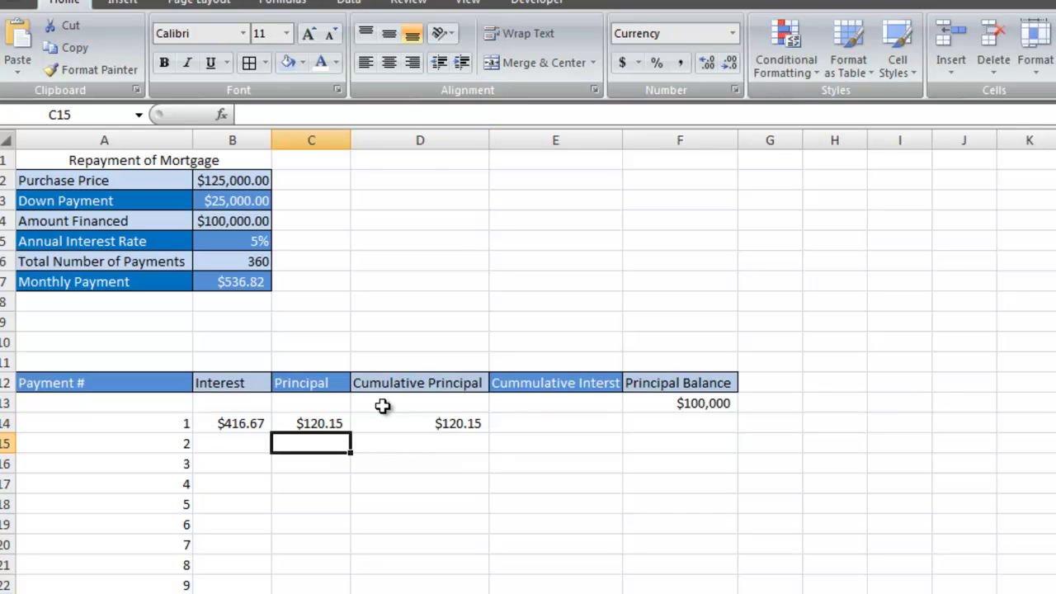
key(Right)
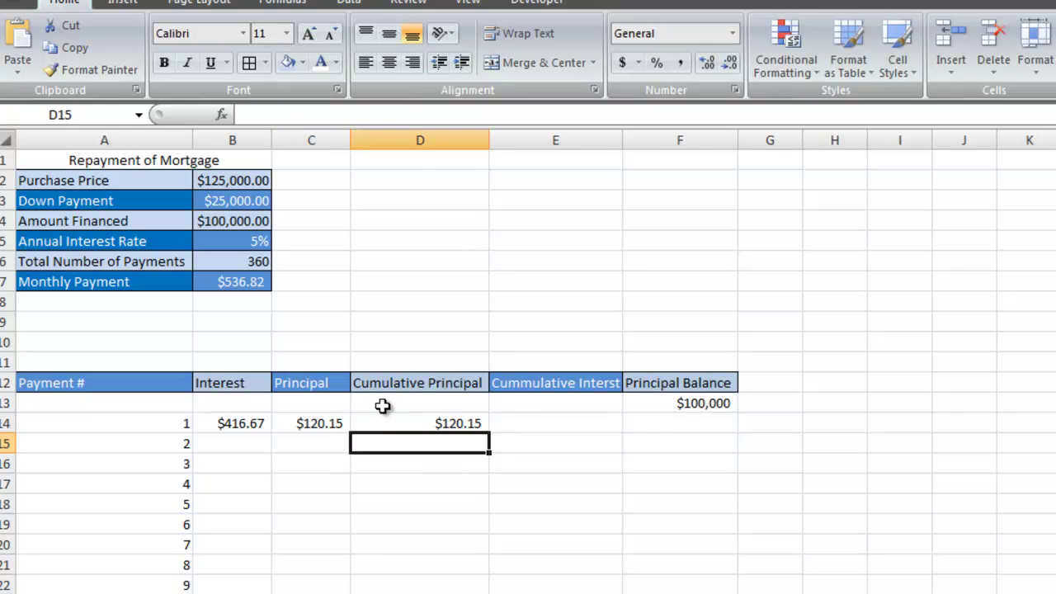
key(Up)
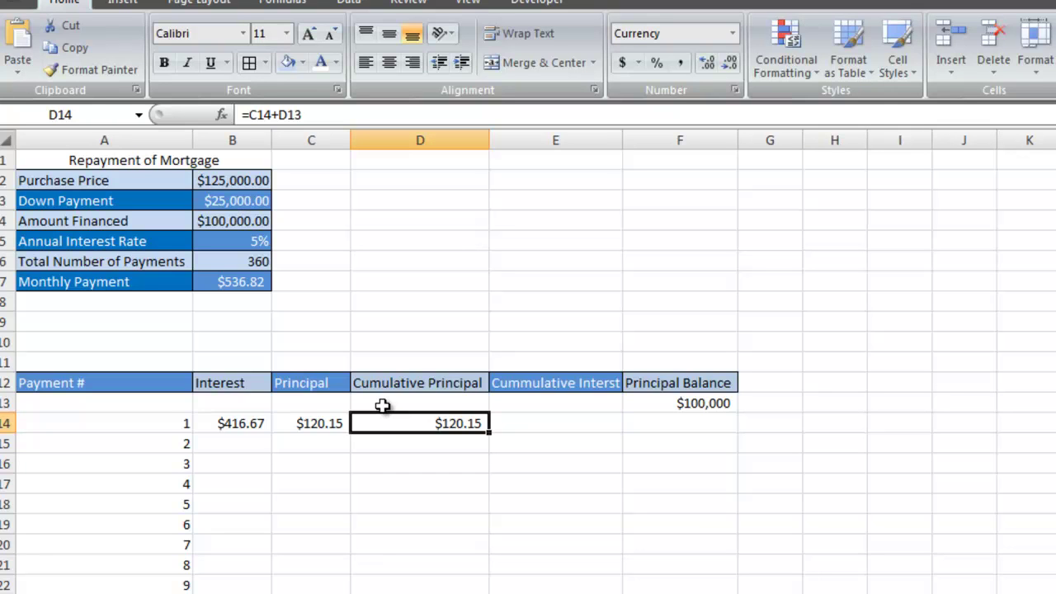
key(Right)
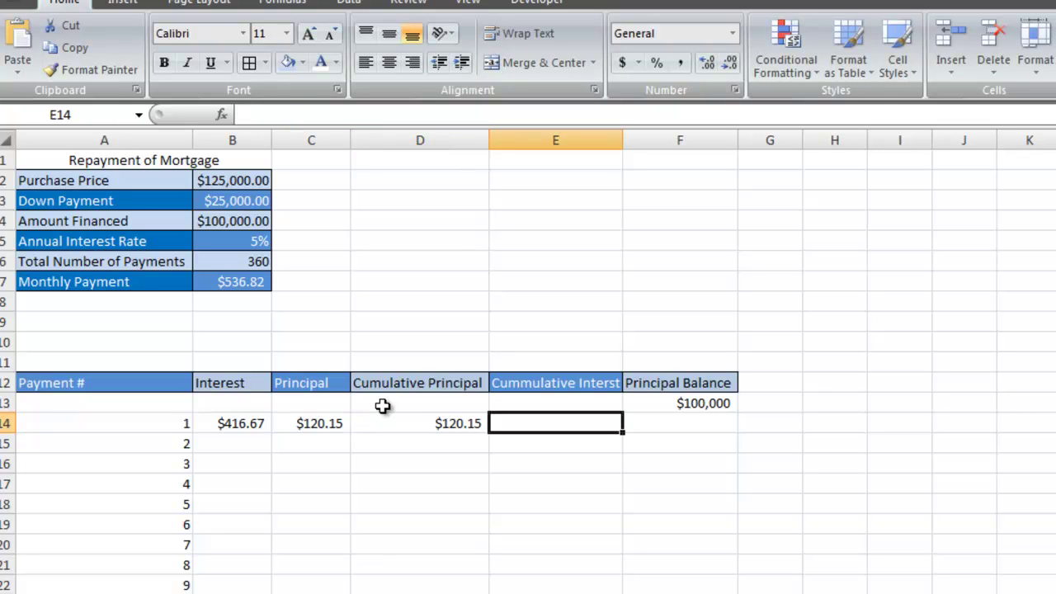
Enter =B14+E13 in E14 for a cumulative interest of $416.67
text(=)
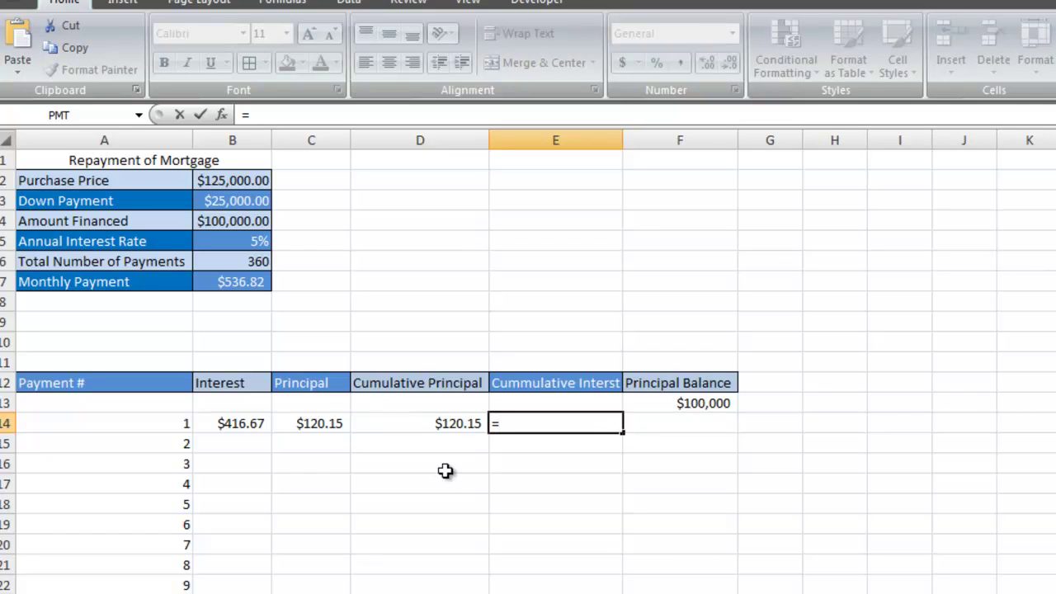
click(239, 424)
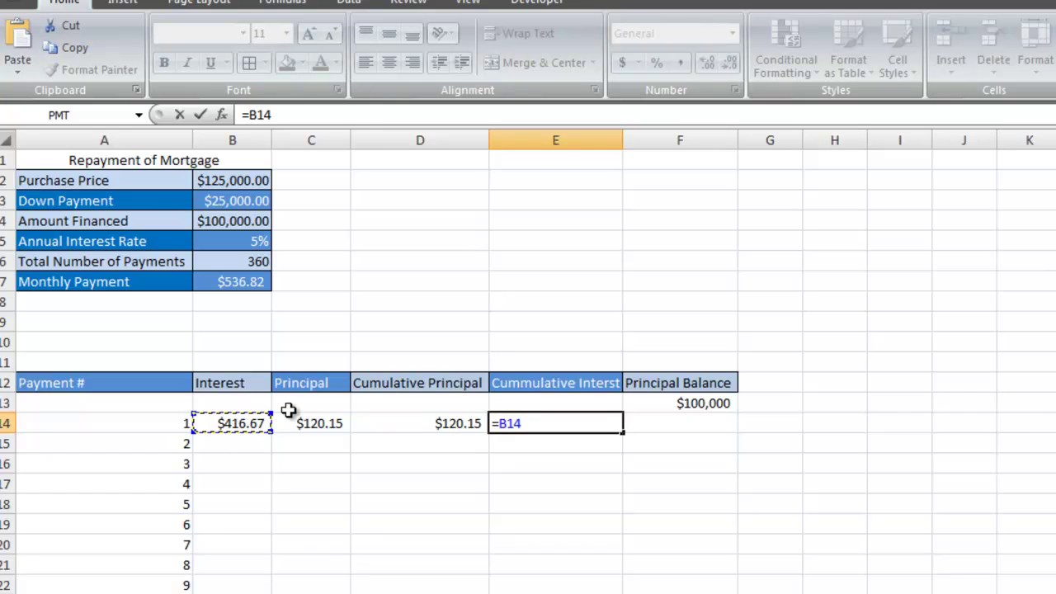
text(+)
click(584, 401)
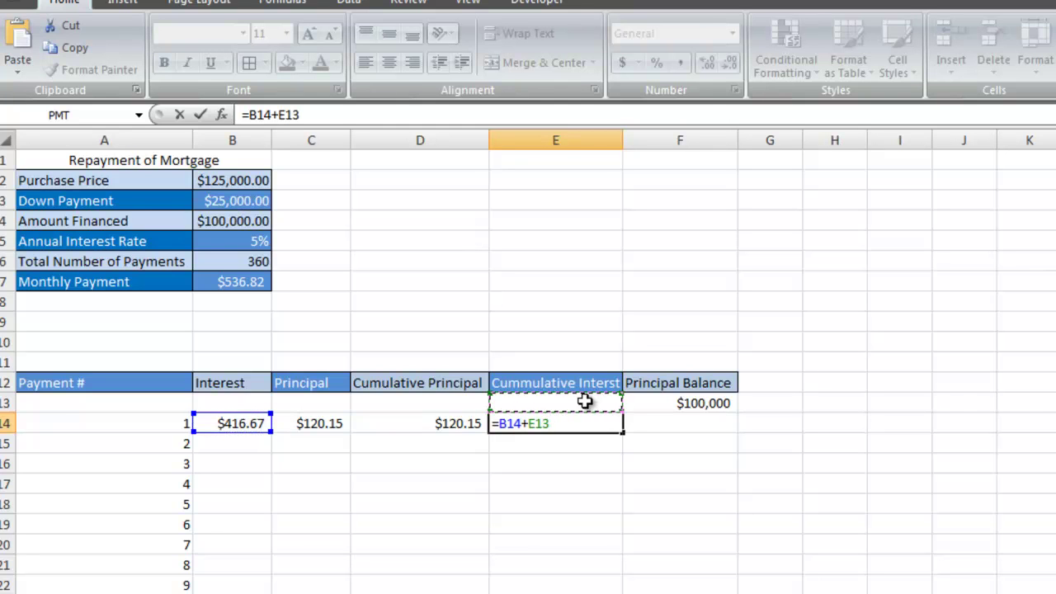
key(Return)
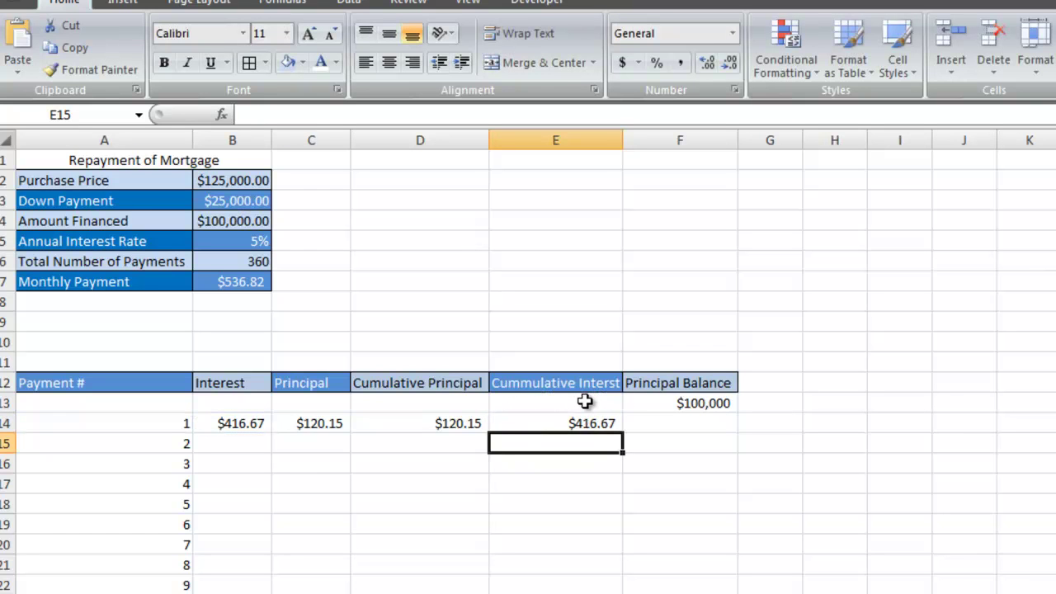
Enter =F13-C14 in F14 ($99,879.85) and select the five formulas in B14:F14
click(674, 420)
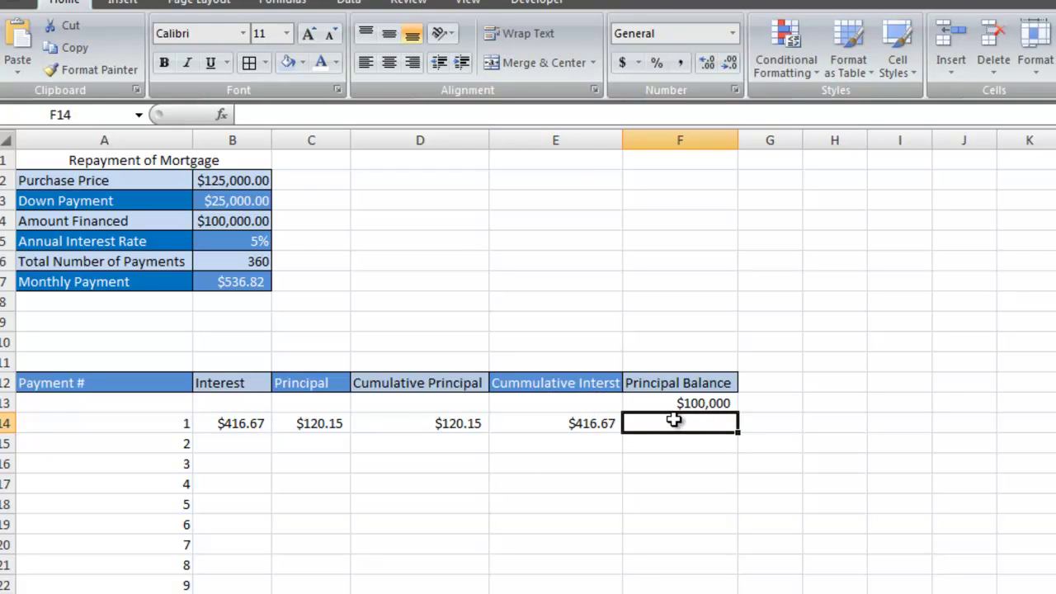
text(=)
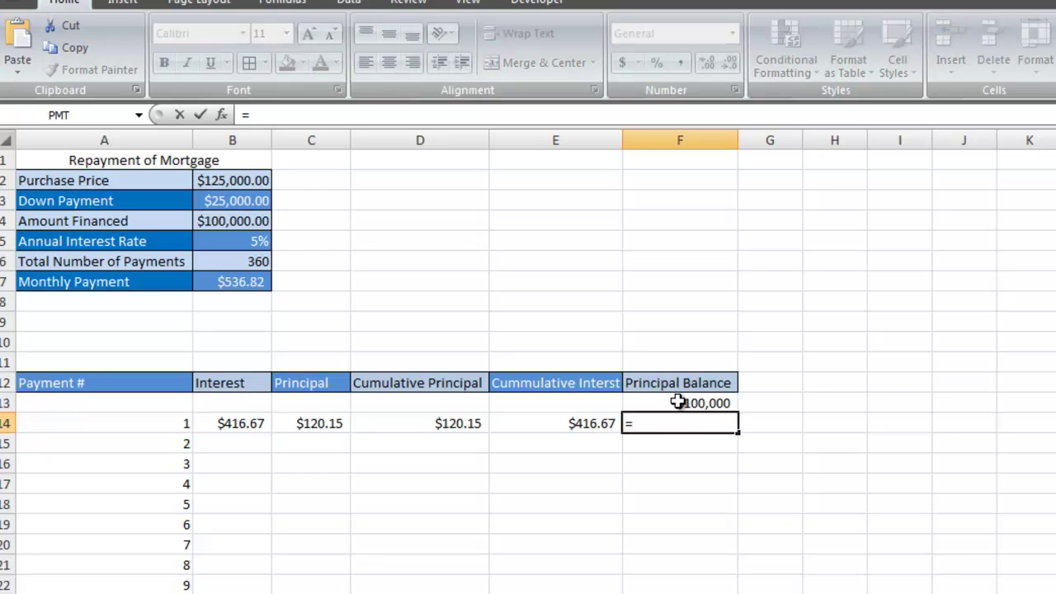
click(678, 402)
text(-)
click(333, 422)
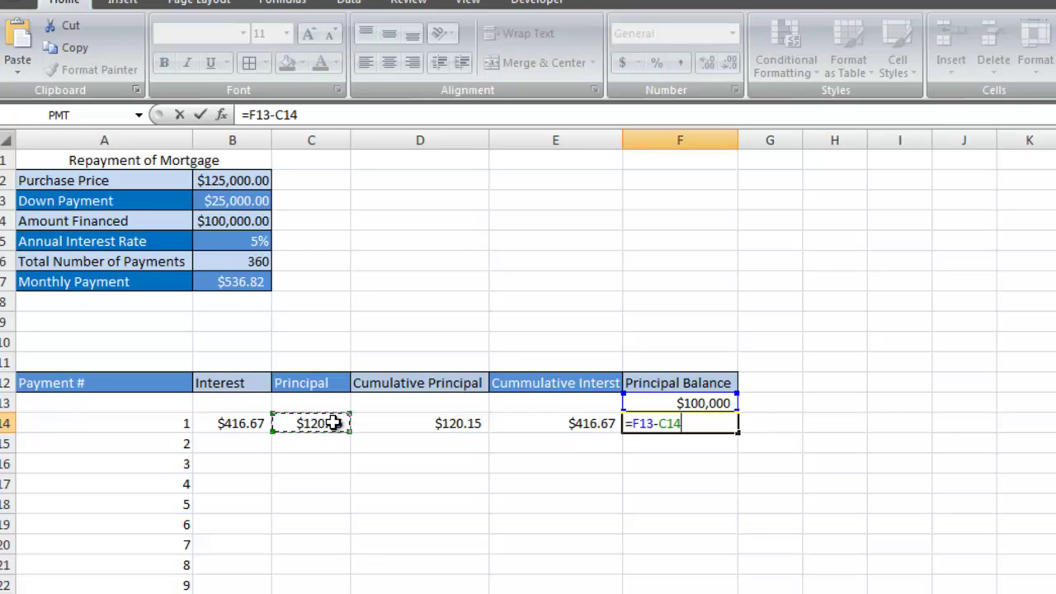
key(Return)
click(249, 426)
drag(249, 426, 654, 425)
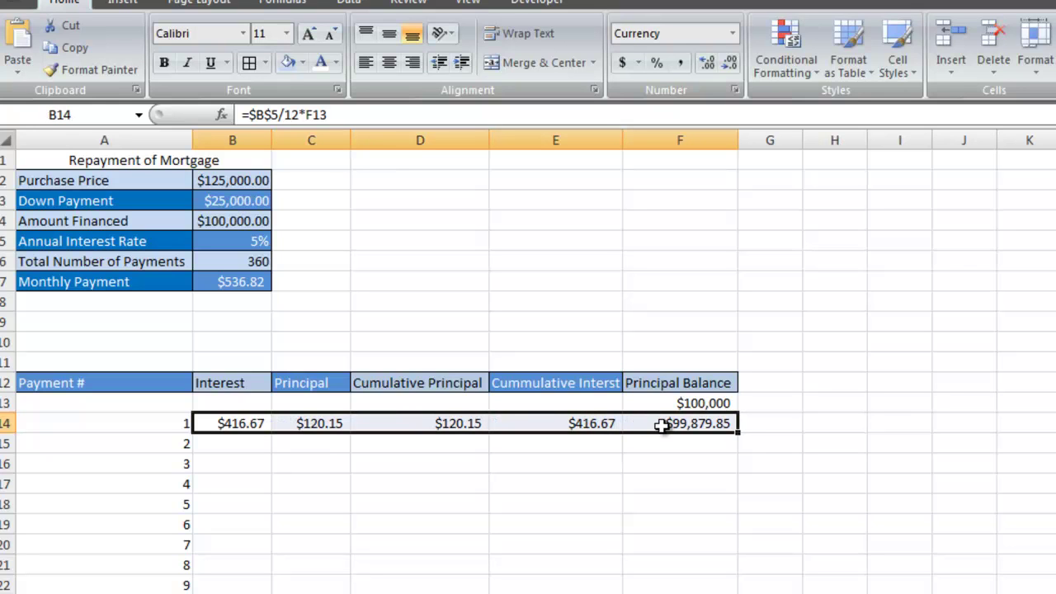
Fill the five payment formulas down the whole table and scroll through it
double_click(739, 433)
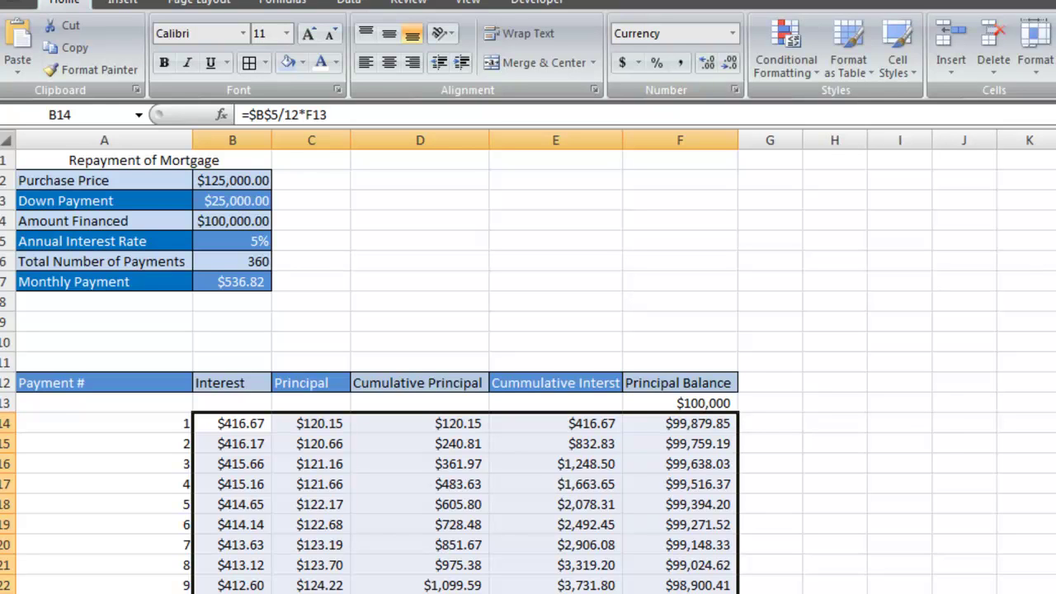
scroll(371, 371, down, 20)
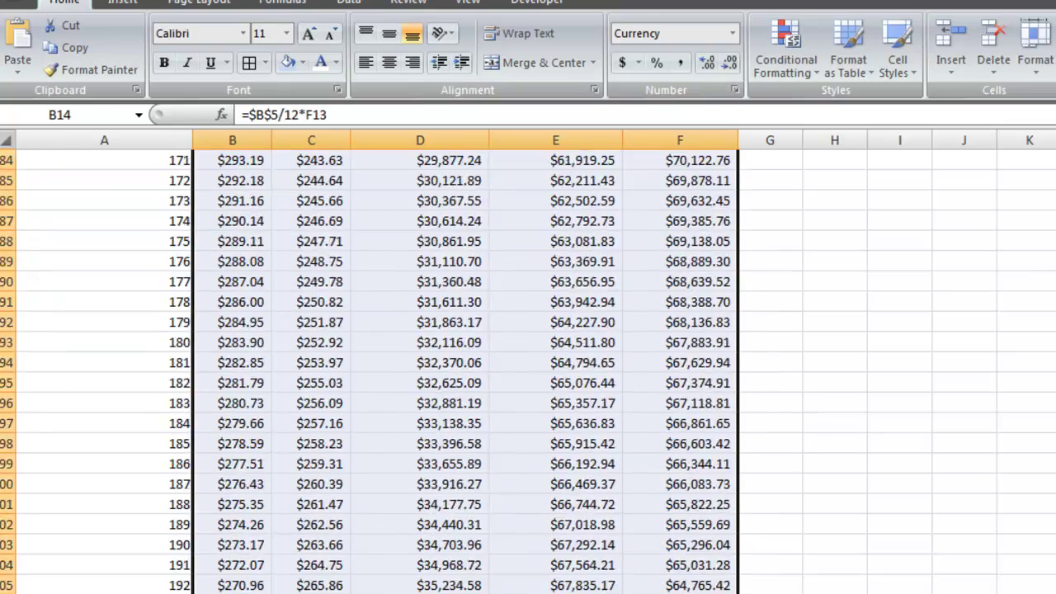
scroll(371, 371, down, 6)
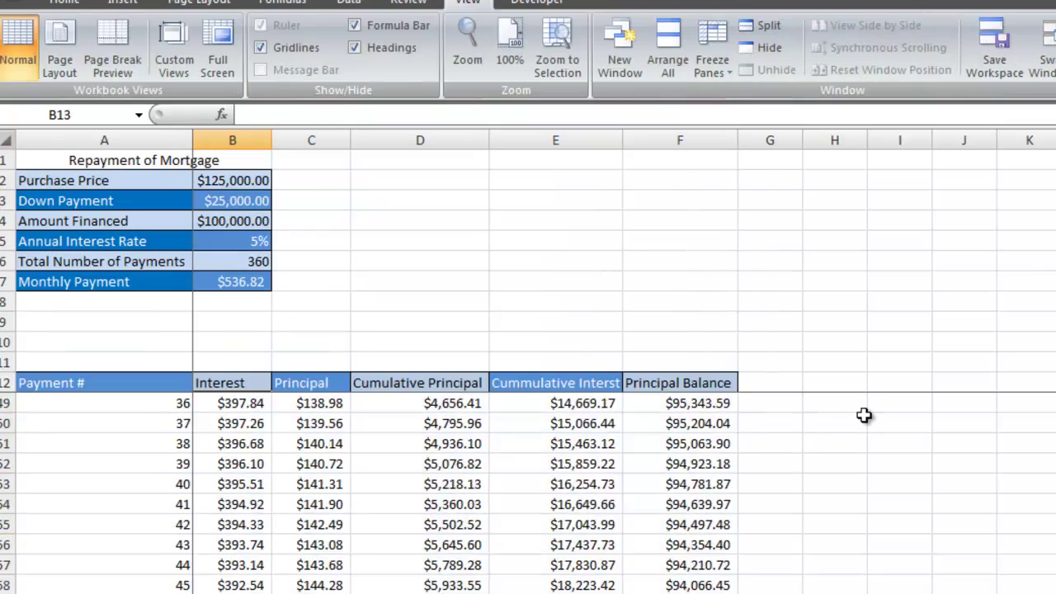
scroll(862, 415, down, 13)
scroll(864, 415, down, 2)
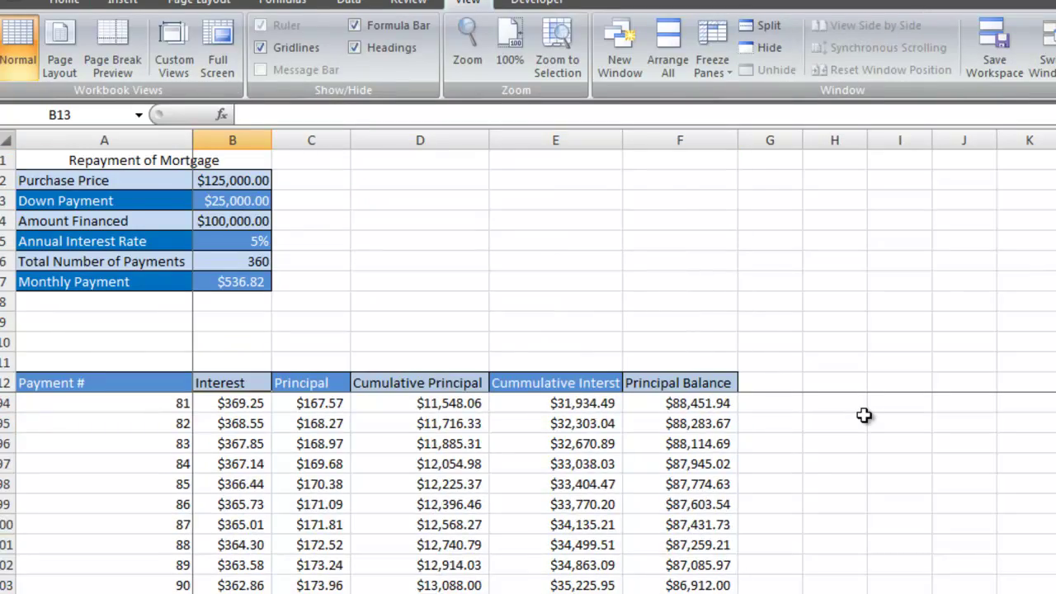
scroll(863, 415, down, 2)
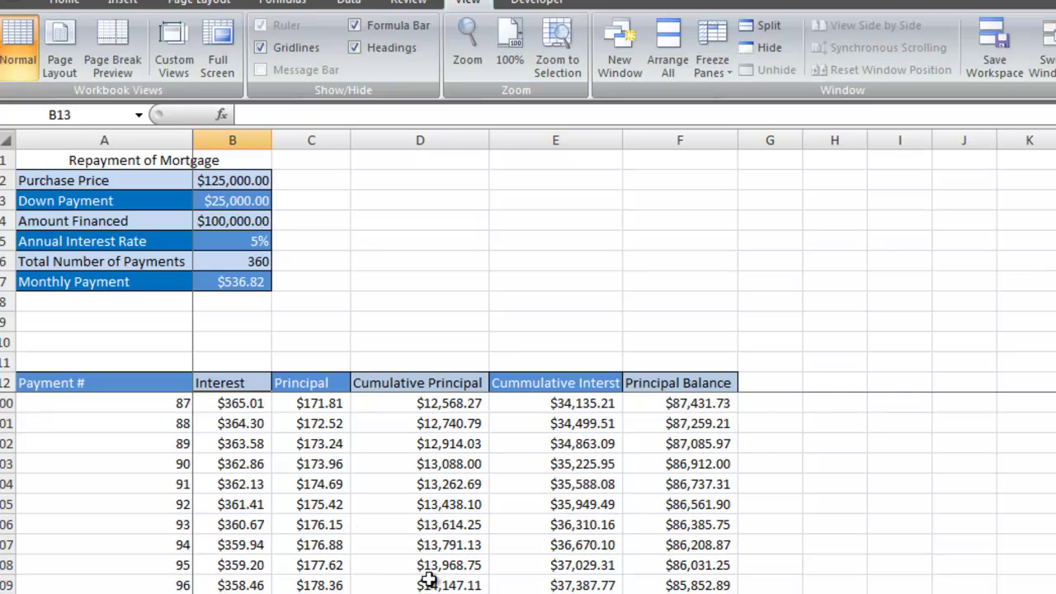
Inspect the copied principal, cumulative principal and cumulative interest formulas further down
click(341, 591)
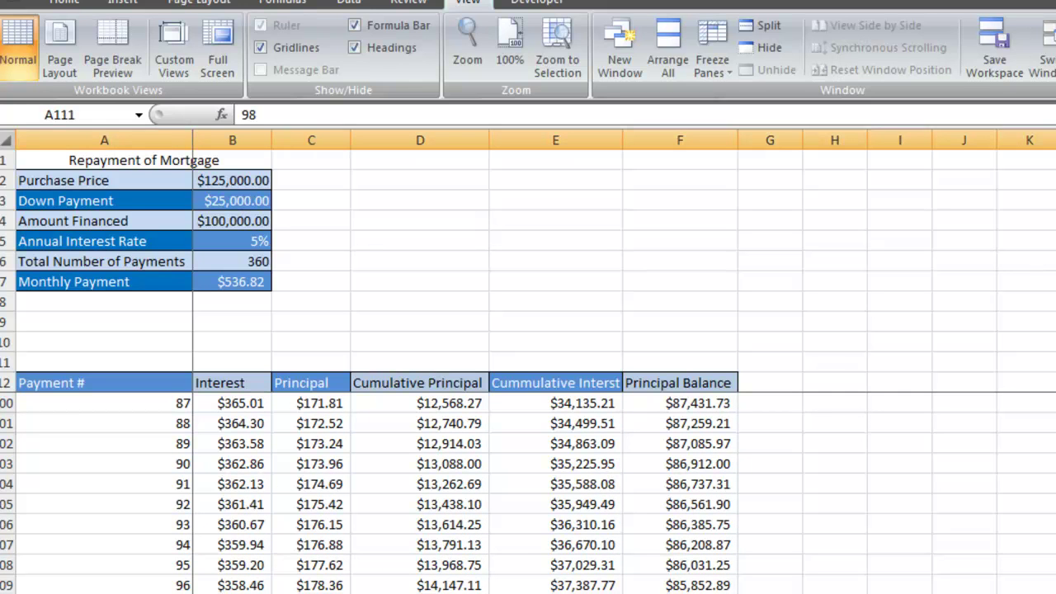
click(420, 591)
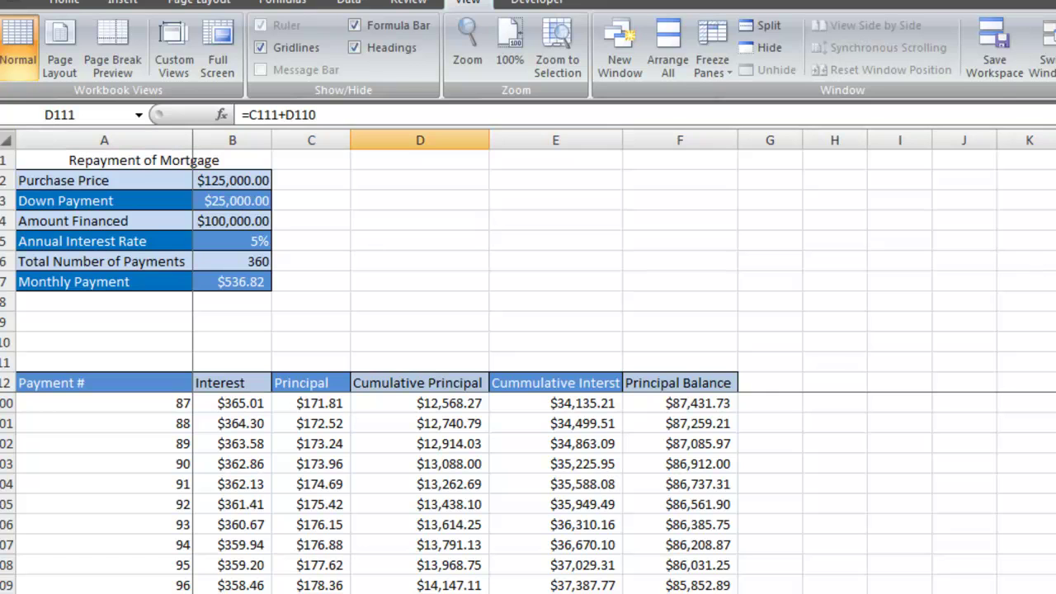
click(555, 591)
click(420, 590)
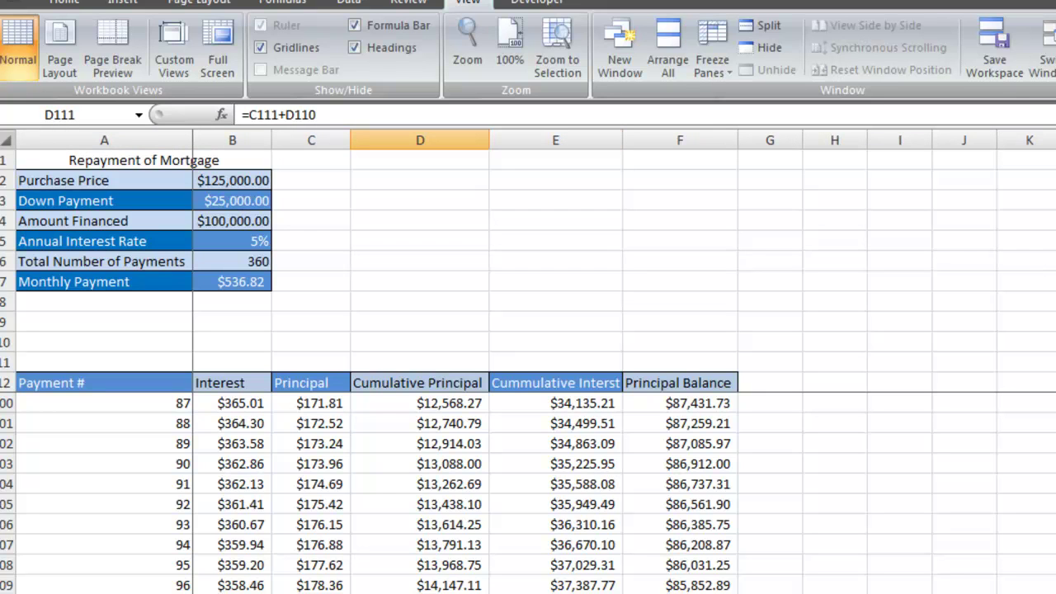